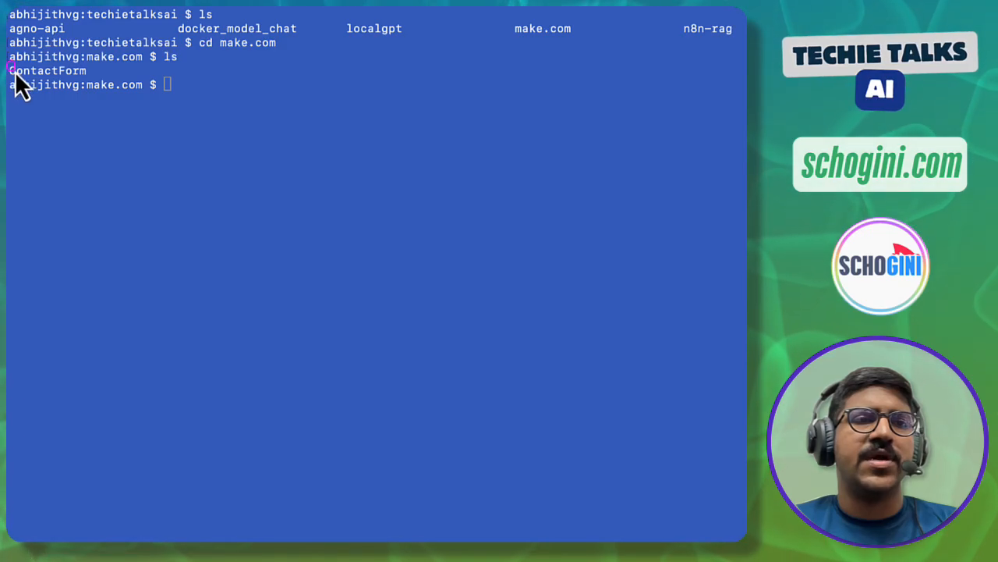
- Change into the ContactForm folder with cd and list it, showing its single file index.html
click(115, 86)
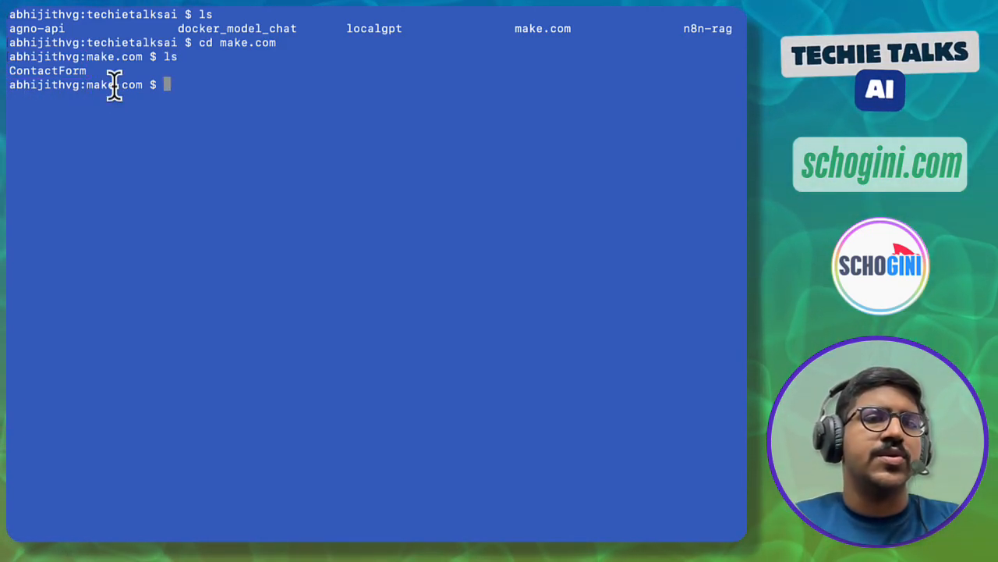
text(cd C)
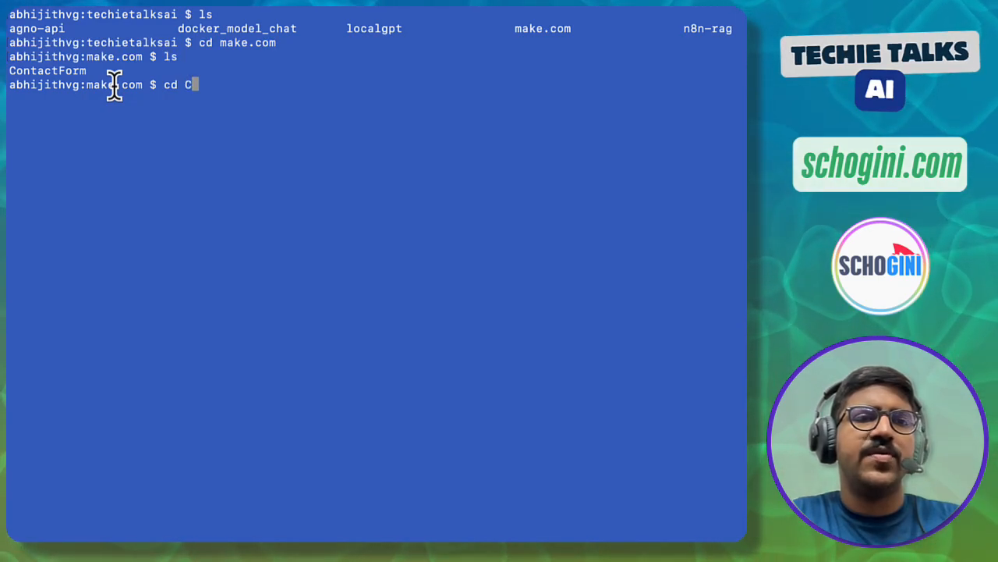
key(Tab)
key(Return)
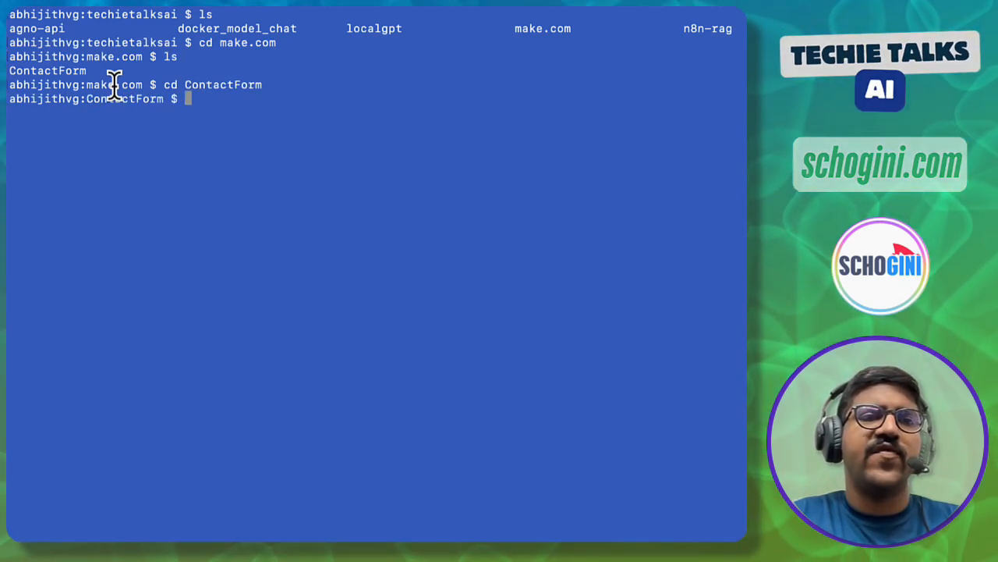
text(ls)
key(Return)
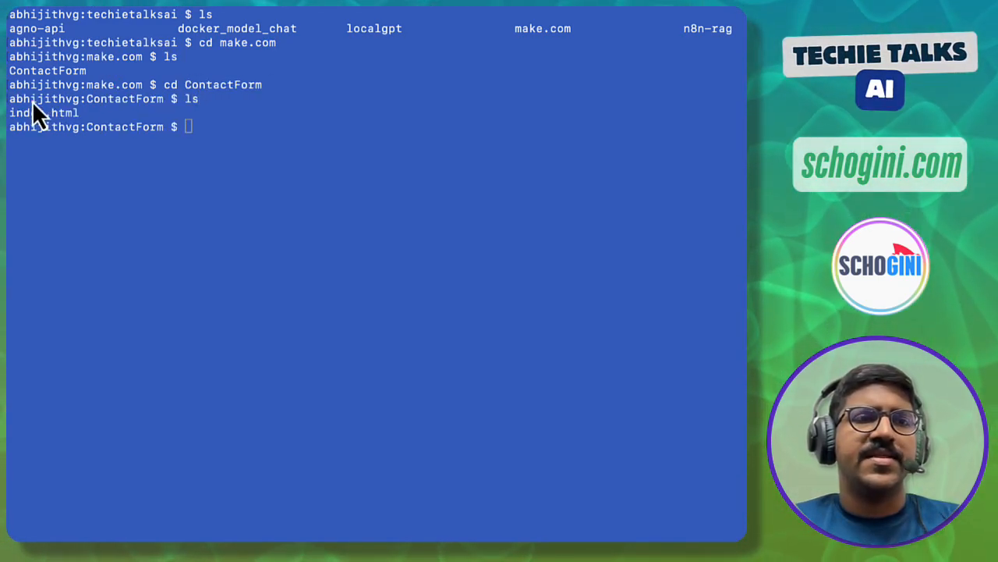
drag(6, 102, 23, 123)
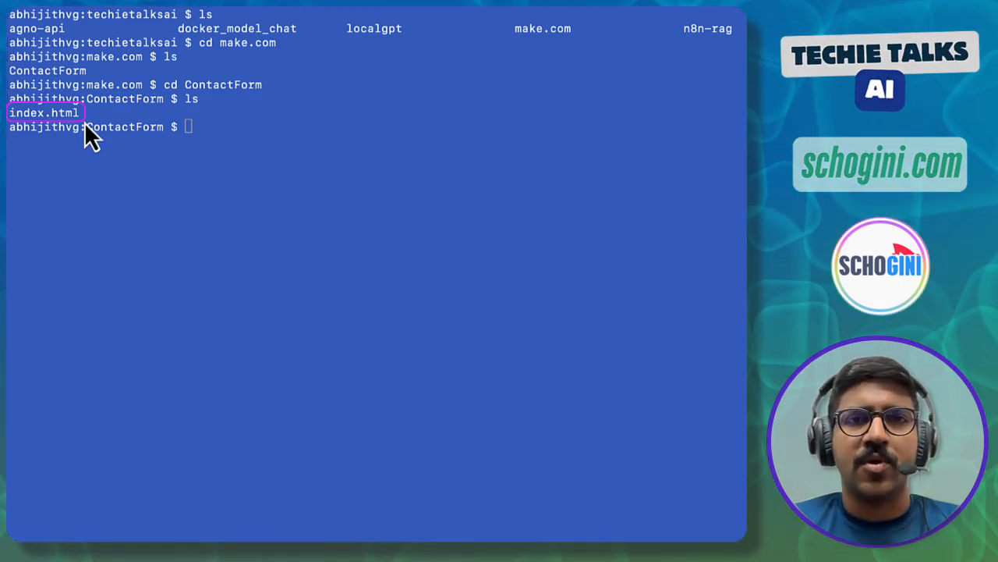
click(191, 218)
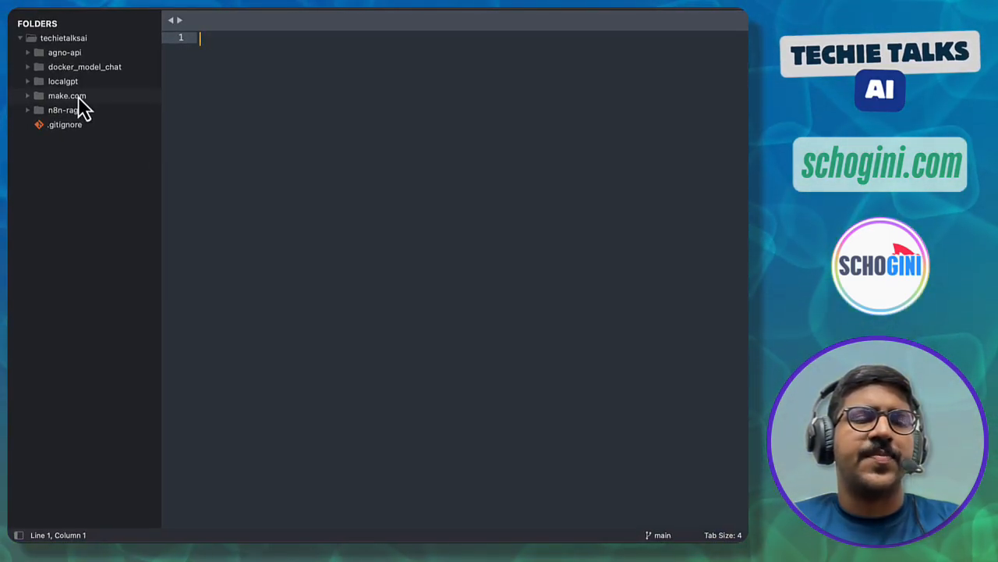
- Open index.html from make.com > ContactForm in the Sublime Text sidebar
click(78, 97)
click(82, 110)
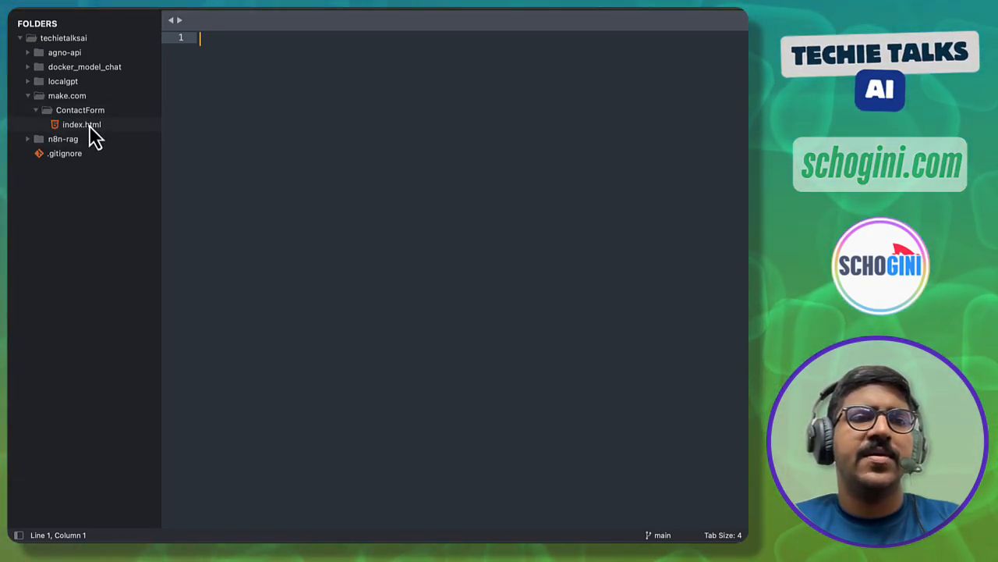
click(87, 125)
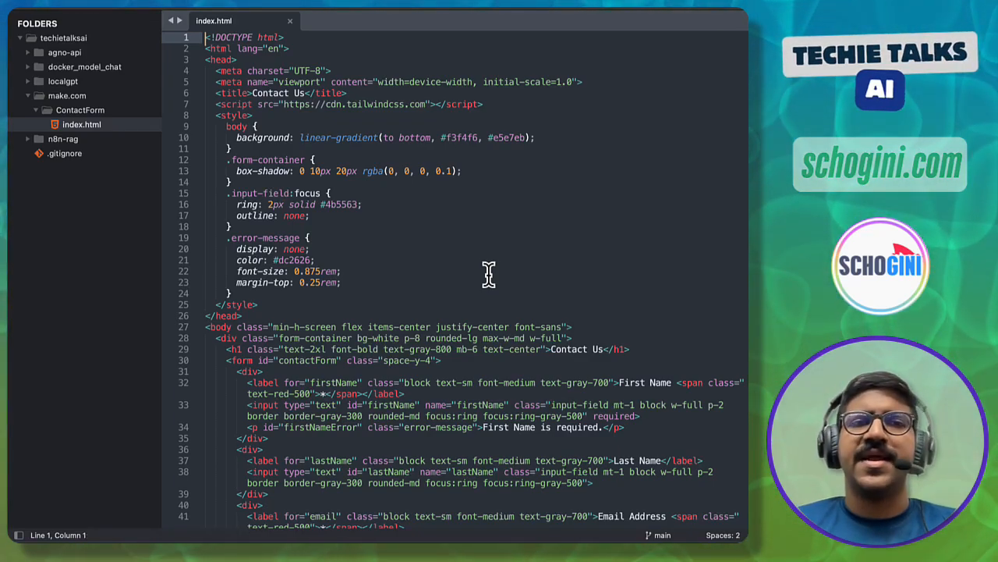
- Highlight the First Name, Last Name, Email Address, Phone Number, Message labels and Submit button
scroll(488, 273, down, 7)
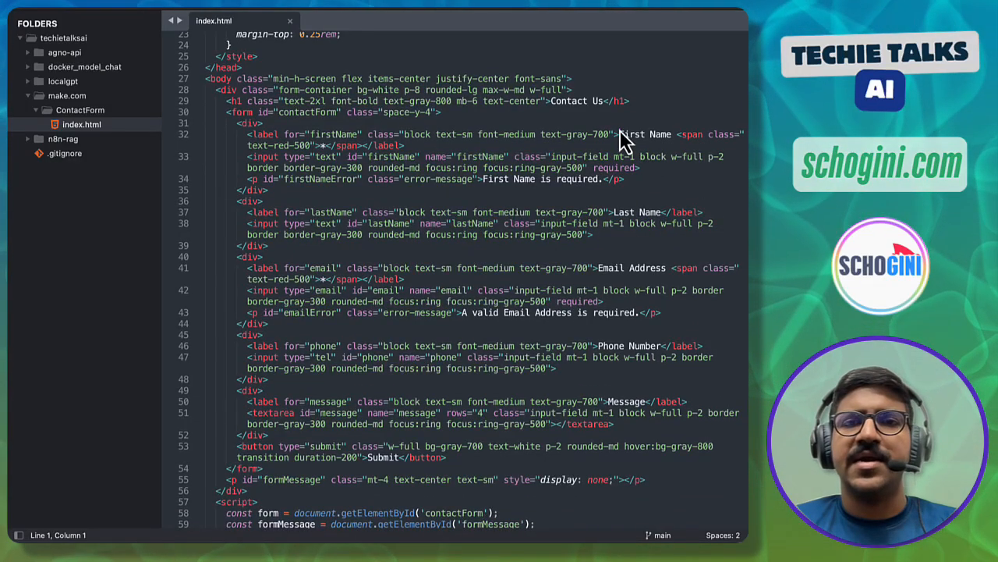
drag(617, 128, 671, 142)
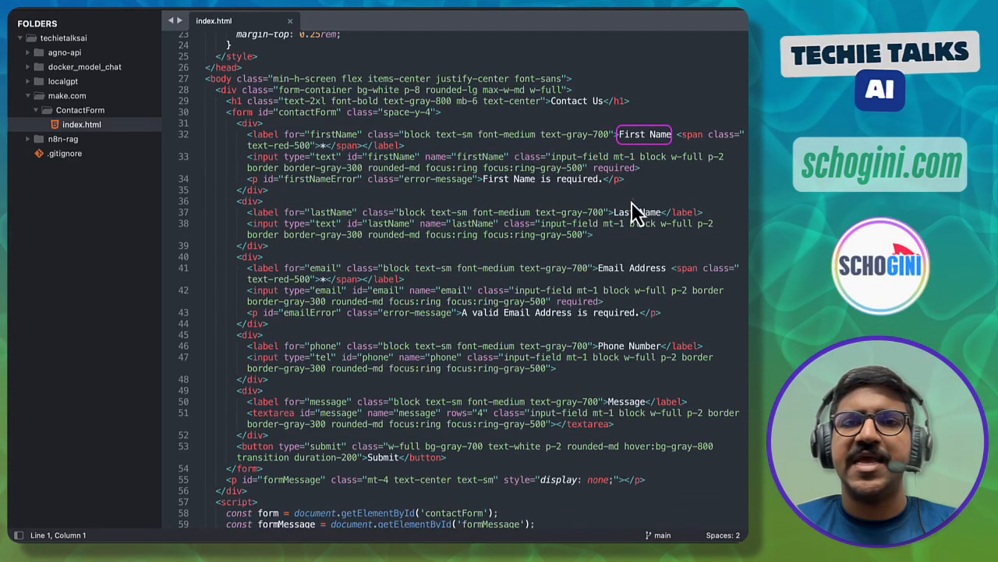
drag(612, 206, 662, 219)
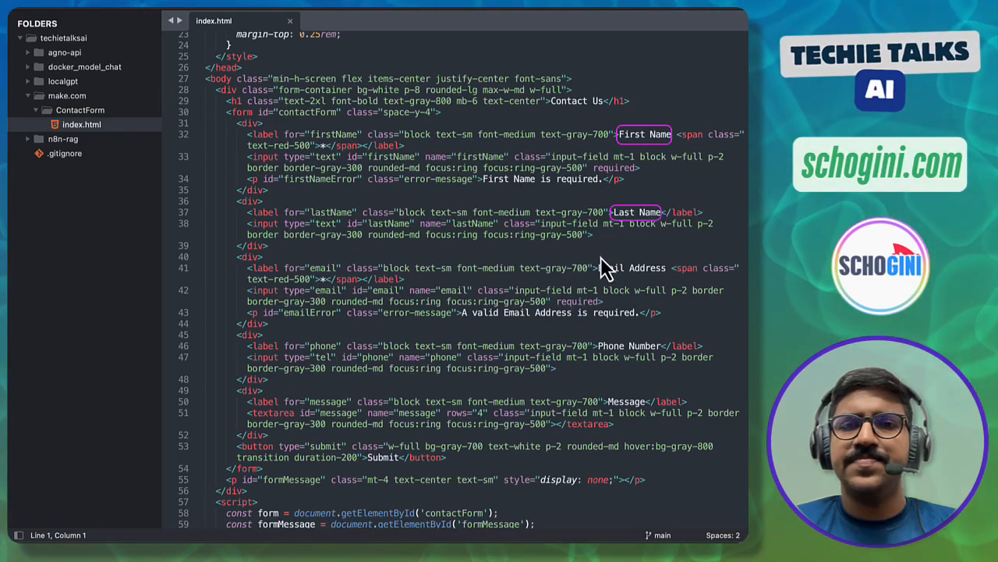
drag(597, 262, 669, 274)
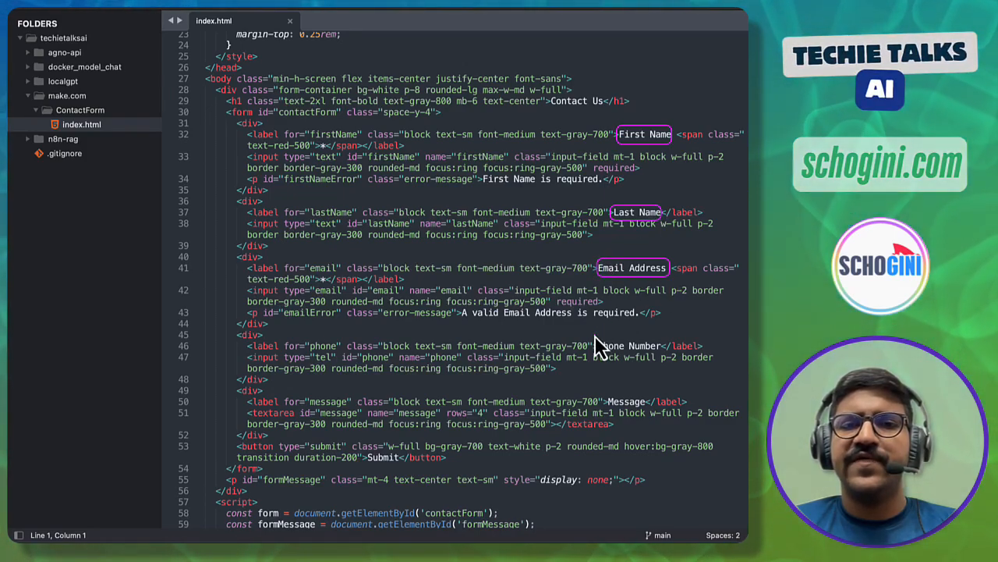
drag(595, 339, 664, 352)
mouse_move(601, 395)
mouse_down()
mouse_move(615, 407)
mouse_move(651, 408)
mouse_up()
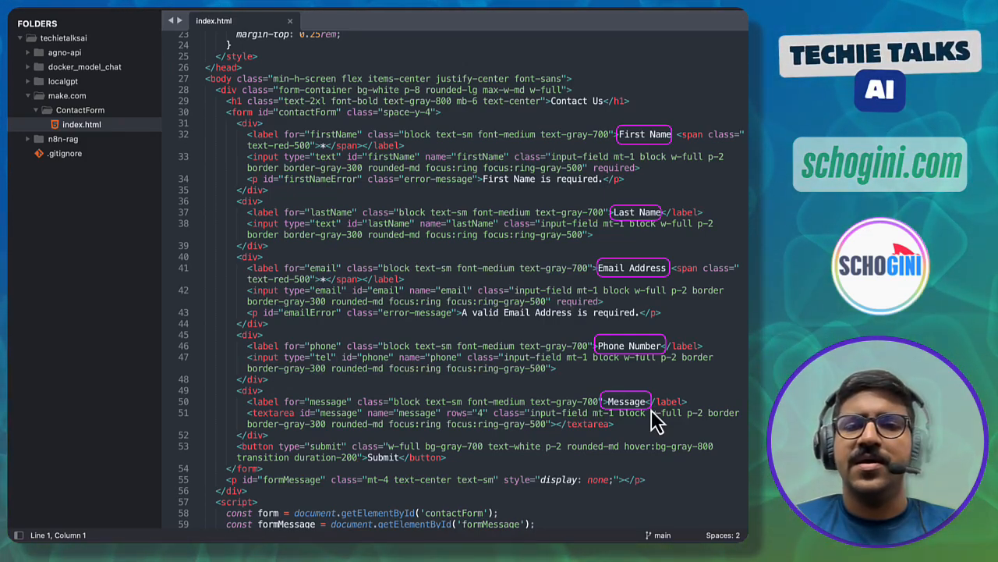
drag(365, 453, 407, 465)
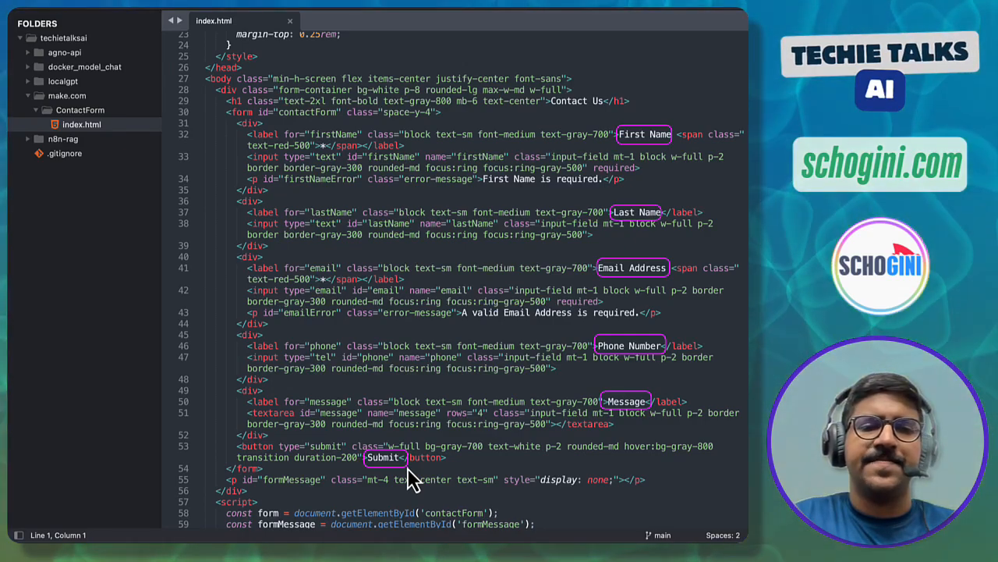
scroll(407, 468, down, 7)
scroll(407, 464, down, 5)
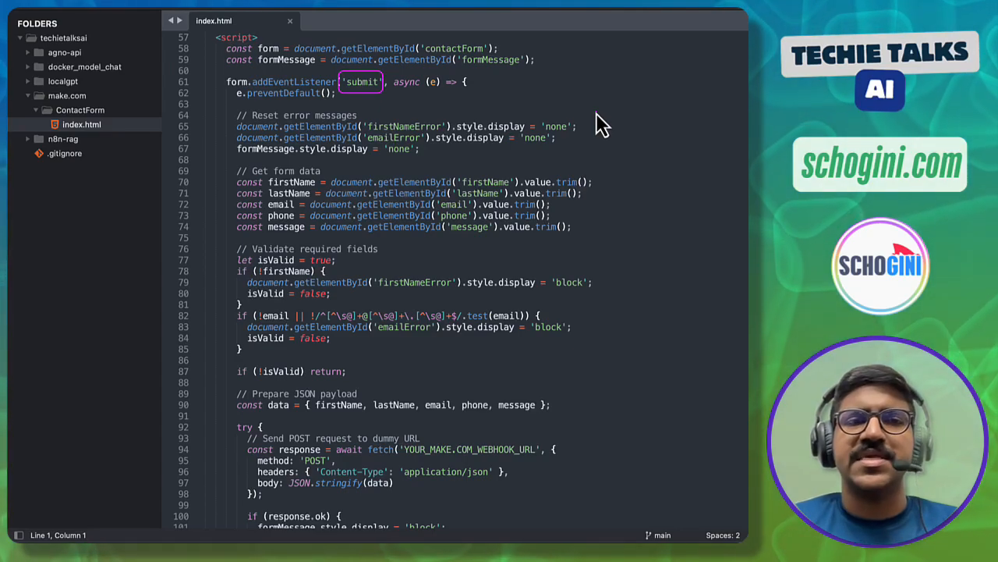
mouse_move(228, 163)
mouse_down()
mouse_move(245, 196)
mouse_move(367, 242)
mouse_move(593, 248)
mouse_move(597, 239)
mouse_up()
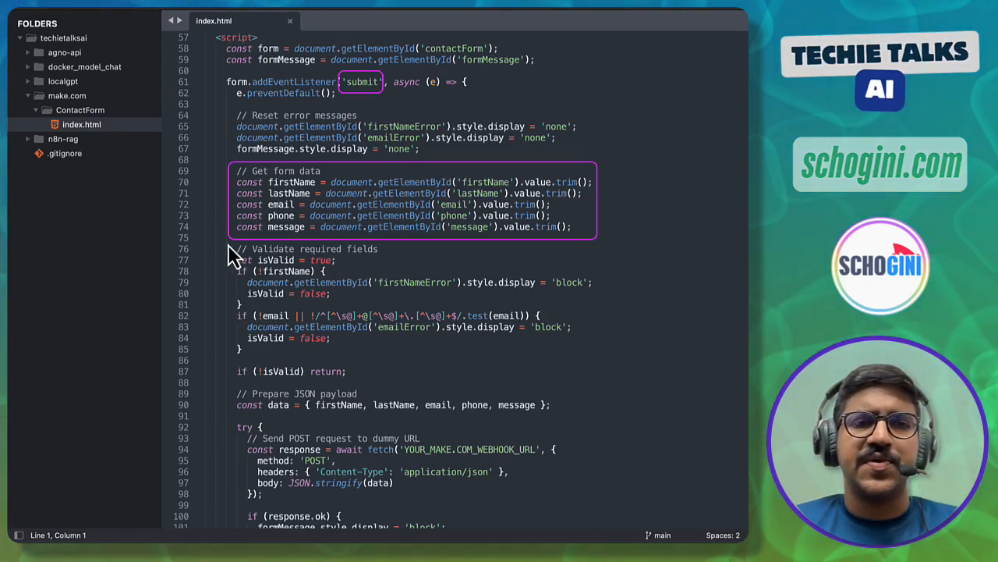
mouse_move(228, 244)
mouse_down()
mouse_move(431, 368)
mouse_move(586, 384)
mouse_move(595, 364)
mouse_up()
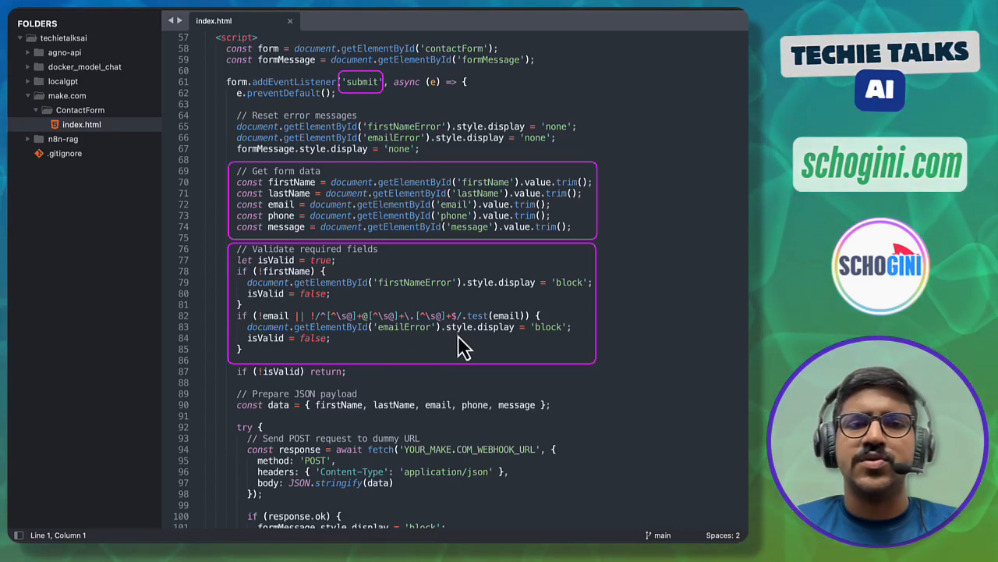
scroll(463, 344, down, 5)
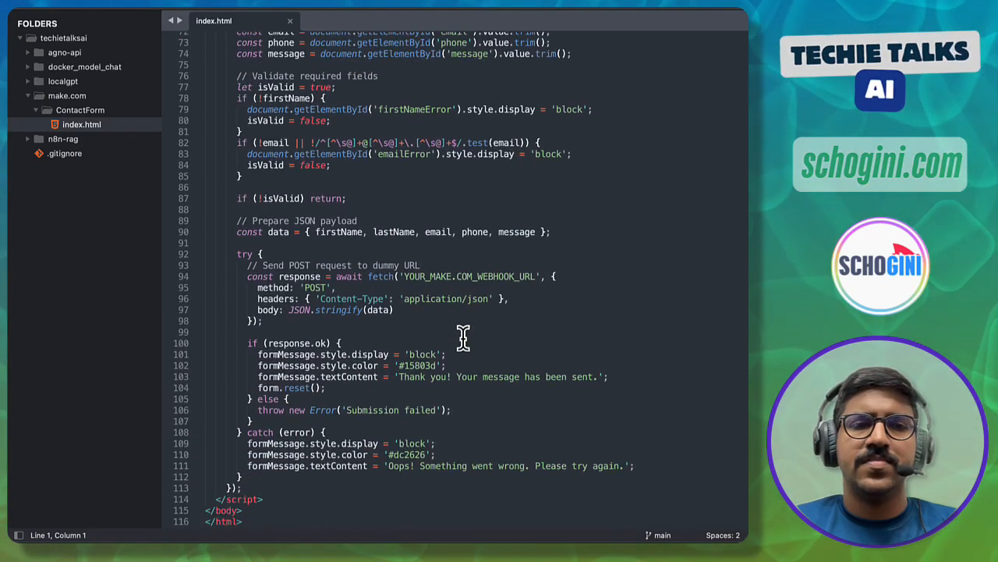
mouse_move(234, 222)
mouse_down()
mouse_move(593, 486)
mouse_move(624, 503)
mouse_move(644, 496)
mouse_up()
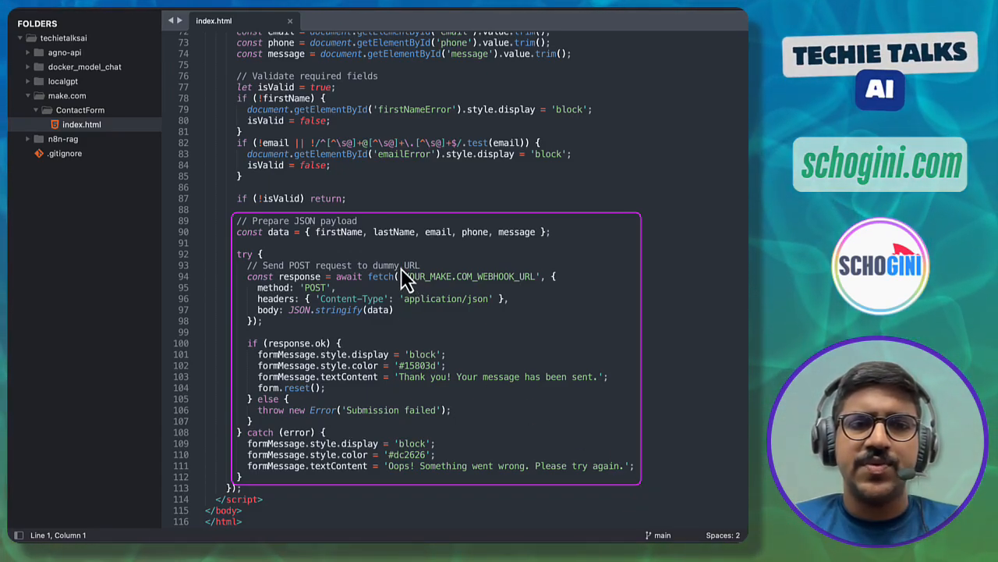
drag(456, 286, 538, 290)
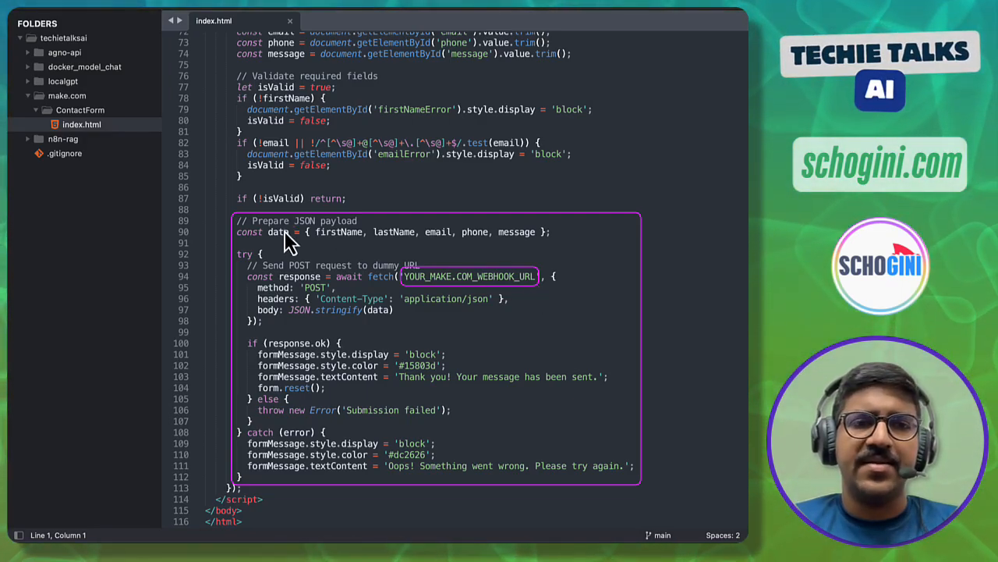
mouse_move(233, 225)
mouse_down()
mouse_move(381, 244)
mouse_move(555, 243)
mouse_up()
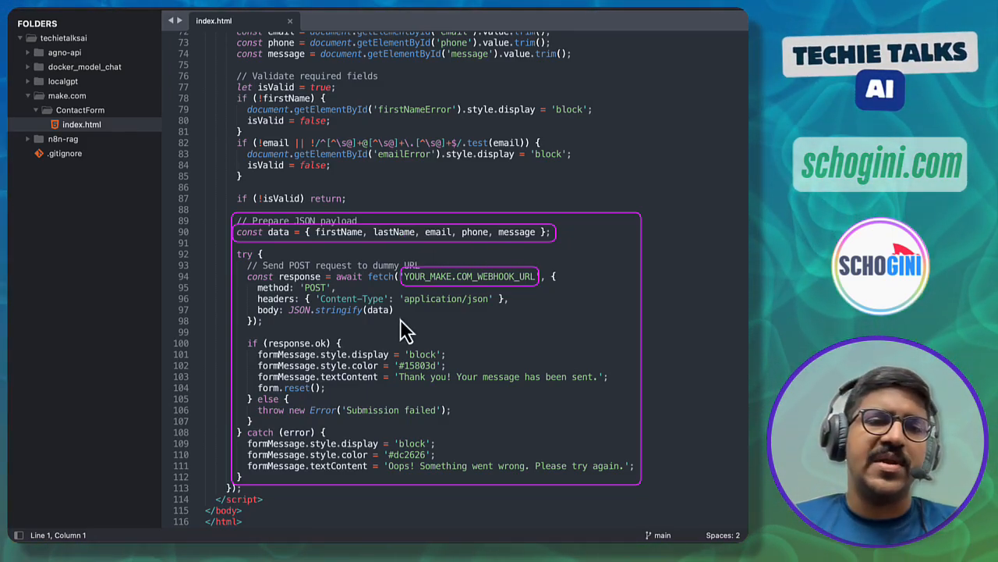
mouse_move(254, 303)
mouse_down()
mouse_move(266, 313)
mouse_move(396, 316)
mouse_up()
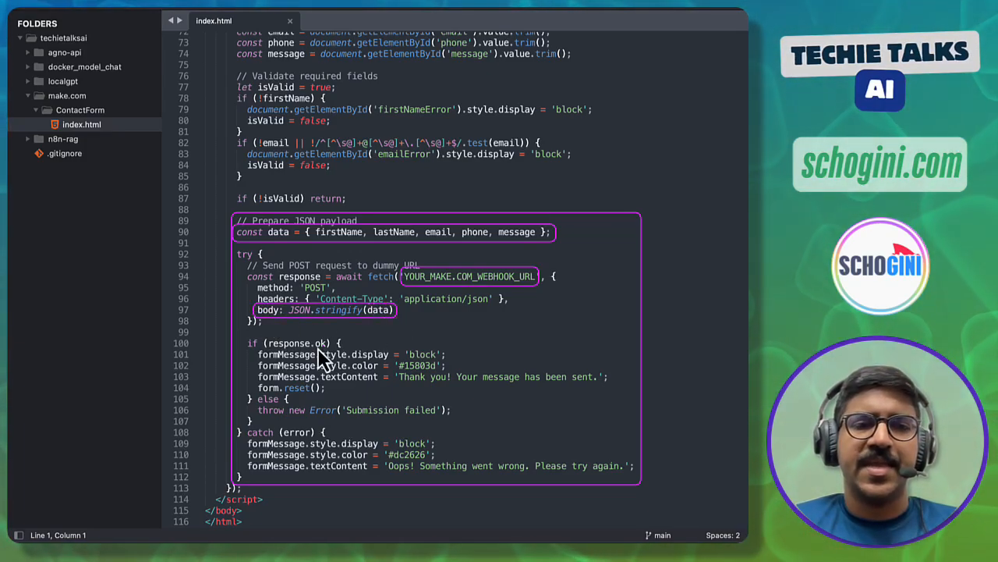
drag(265, 338, 331, 349)
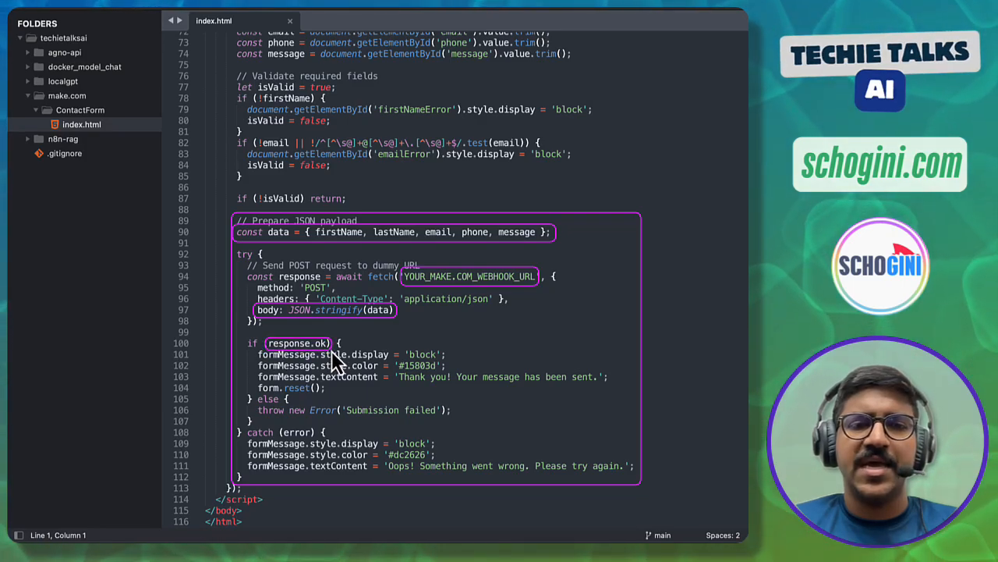
mouse_move(397, 372)
mouse_down()
mouse_move(441, 384)
mouse_move(609, 384)
mouse_up()
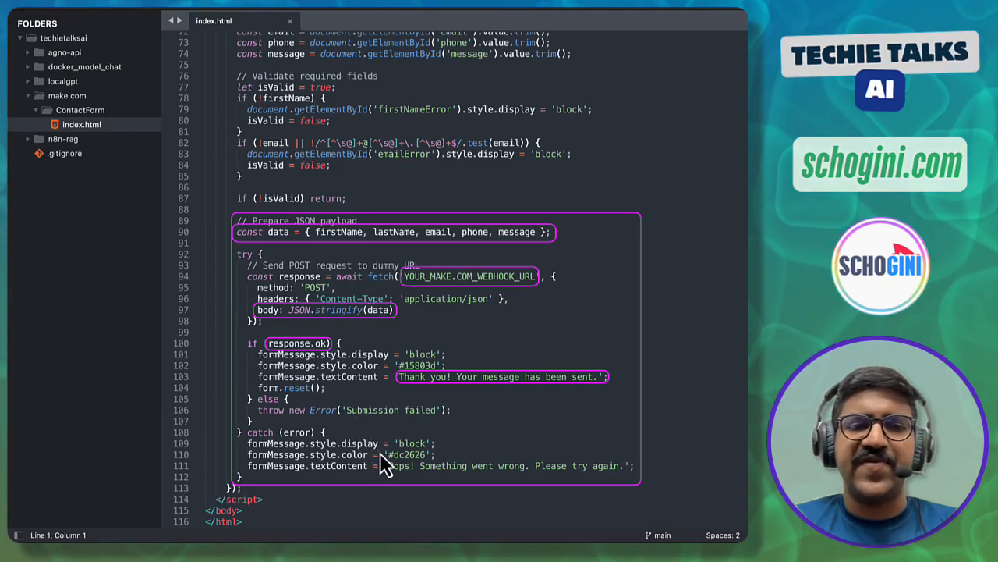
drag(494, 470, 628, 475)
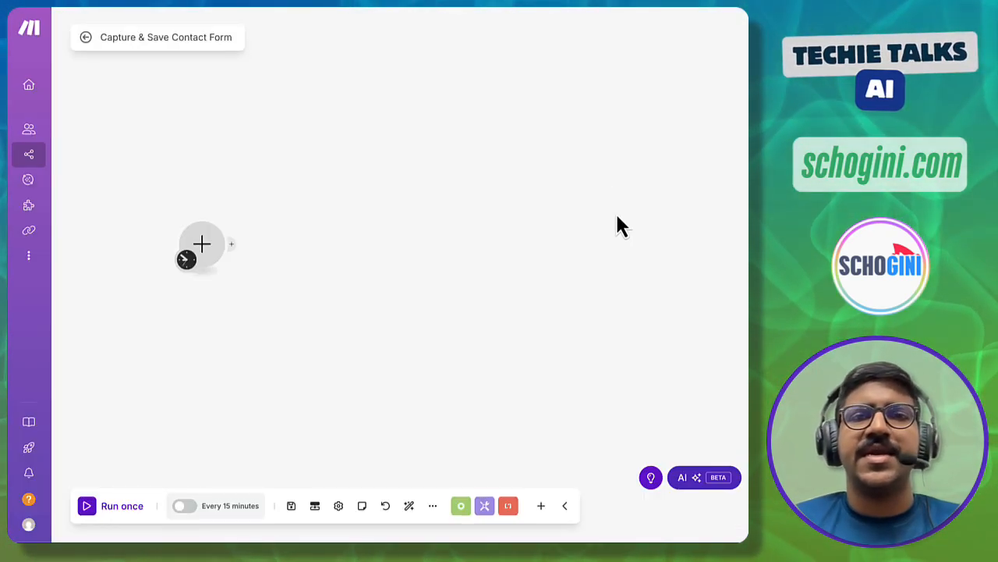
click(99, 38)
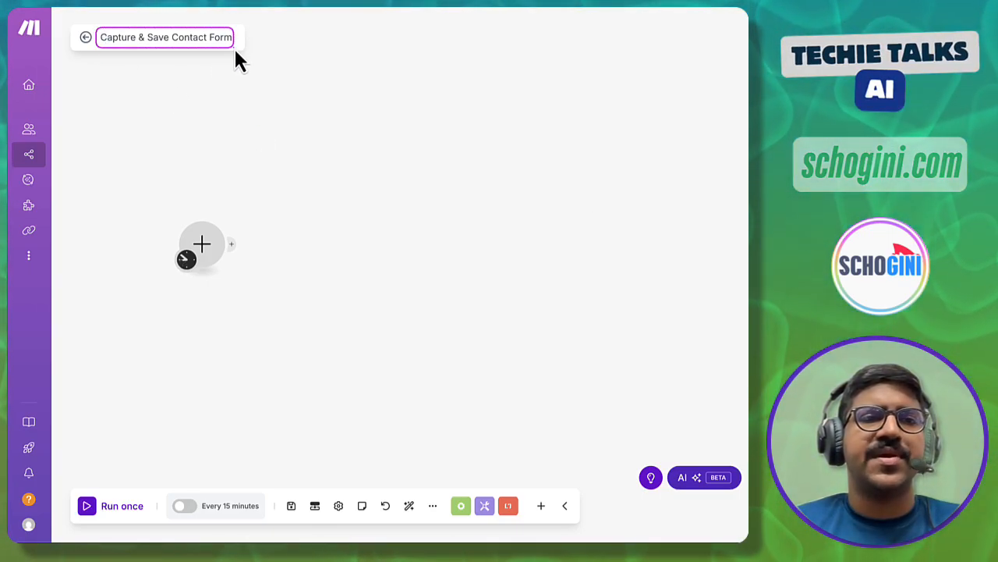
click(238, 51)
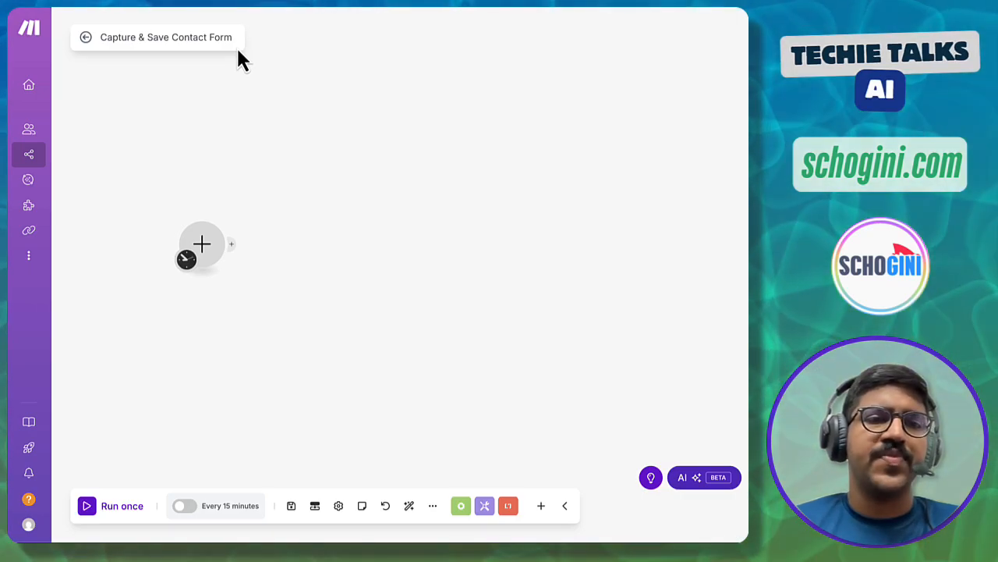
- Search the trigger module list for 'webhook' and highlight the Custom webhook instant trigger
click(214, 255)
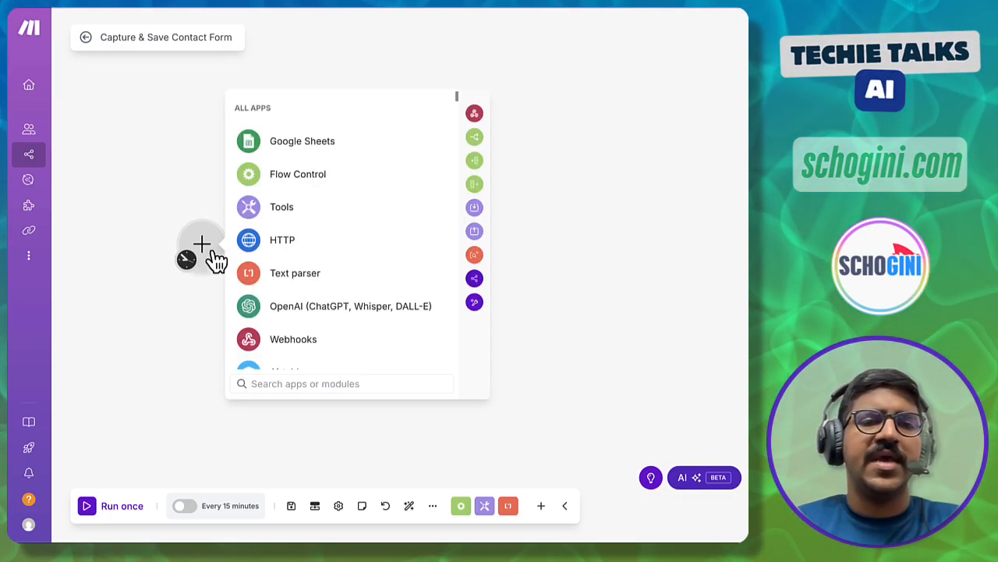
text(webhook)
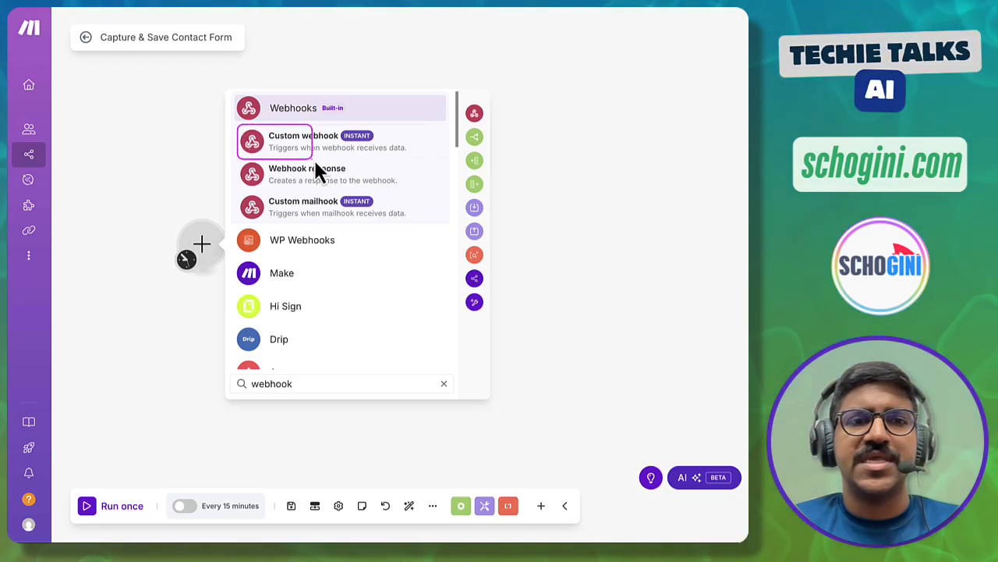
click(312, 150)
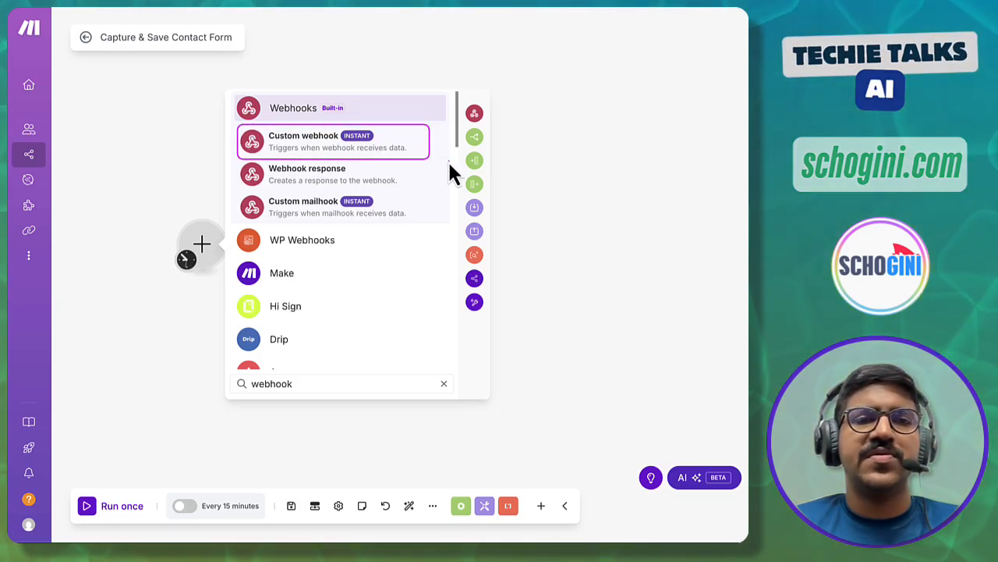
drag(265, 141, 408, 156)
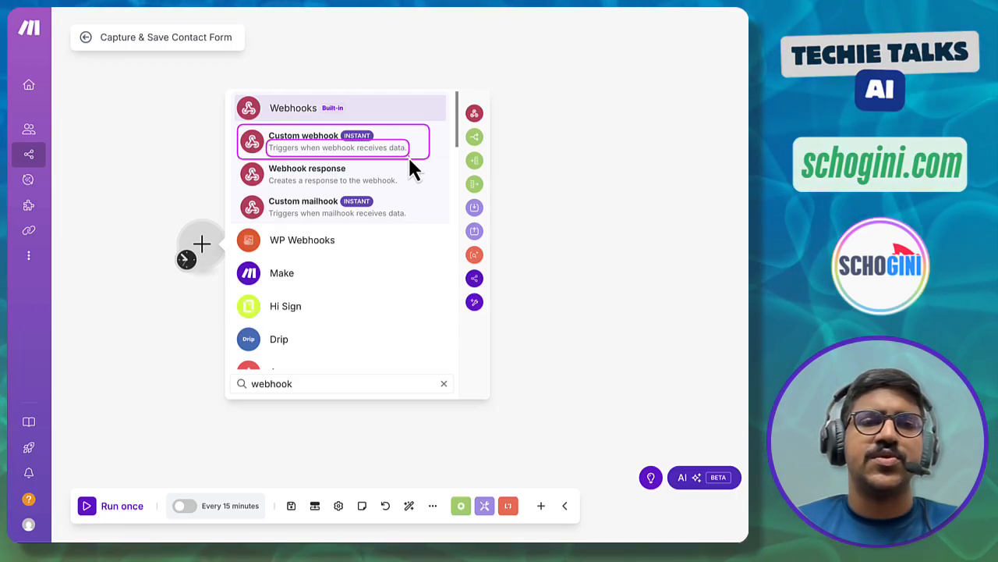
key(Escape)
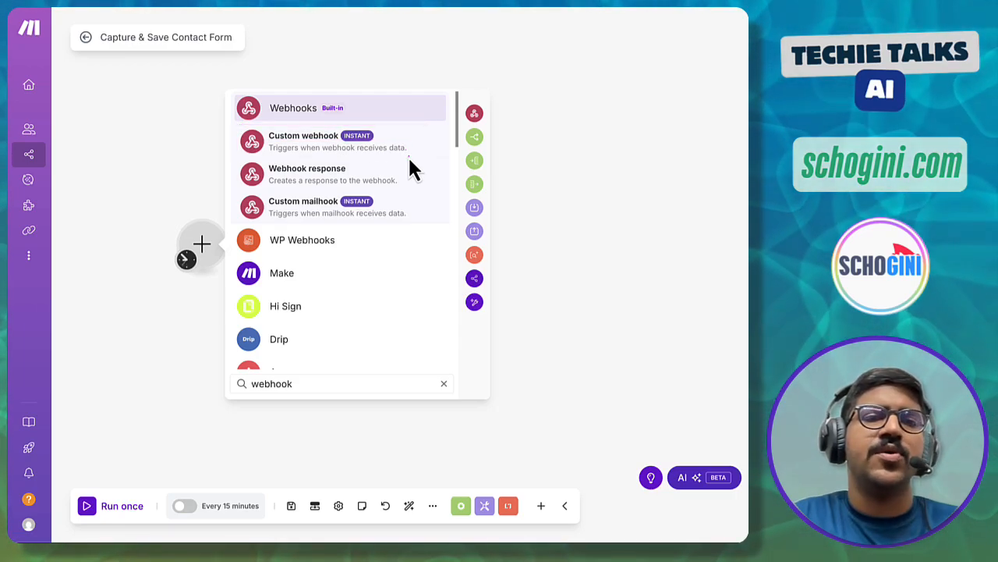
- Add the Custom webhook trigger and start creating a new webhook instead of an existing one
click(300, 148)
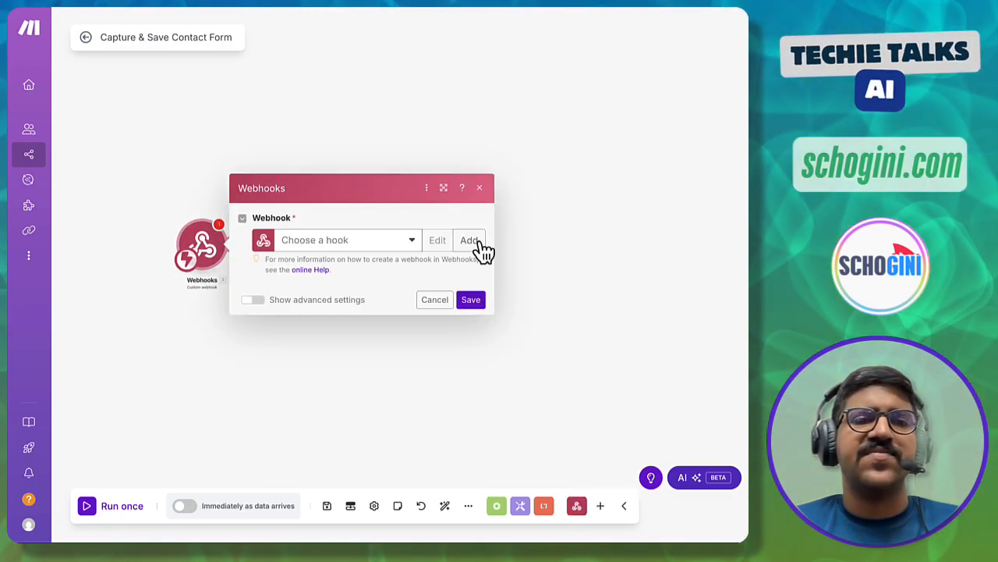
click(379, 242)
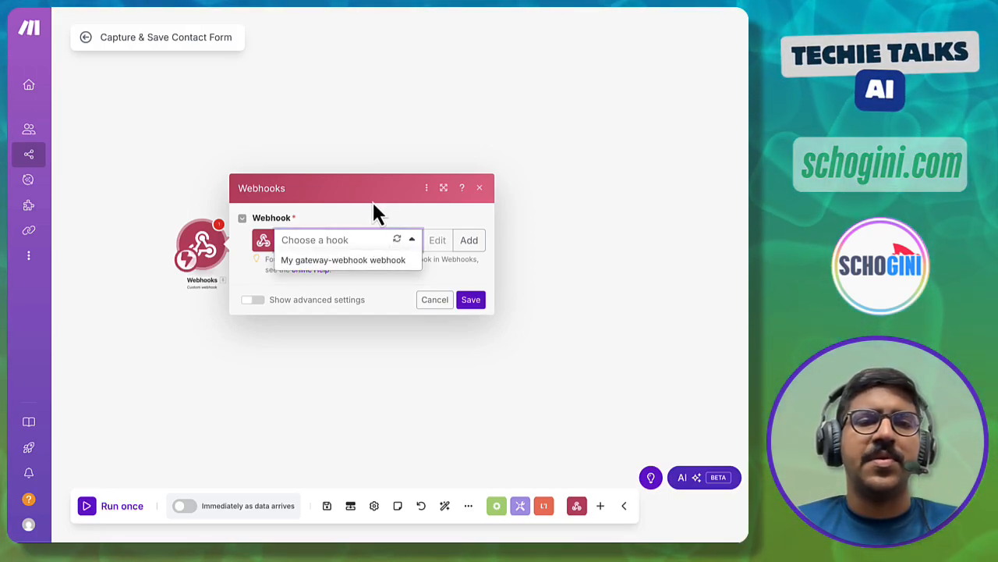
click(412, 216)
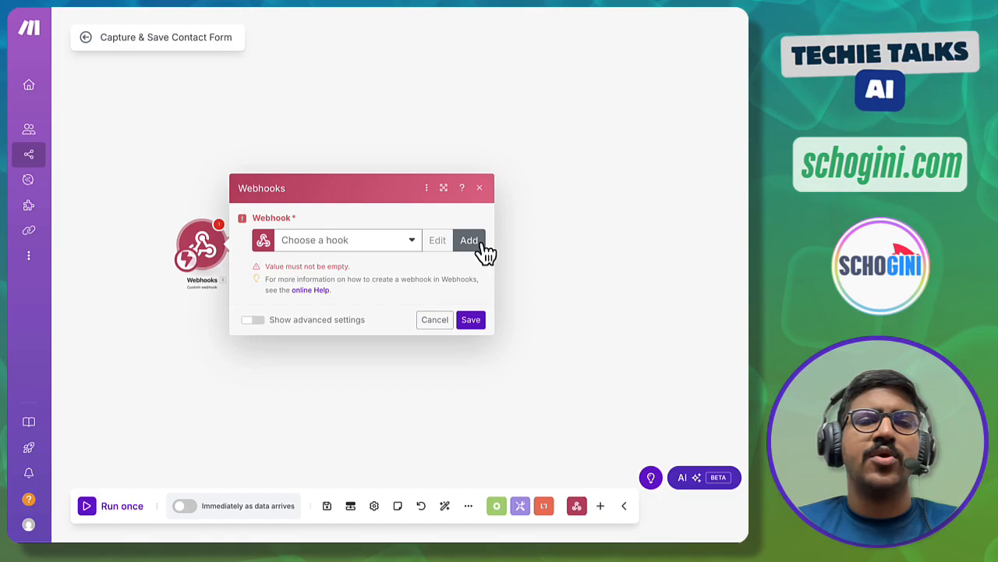
click(470, 244)
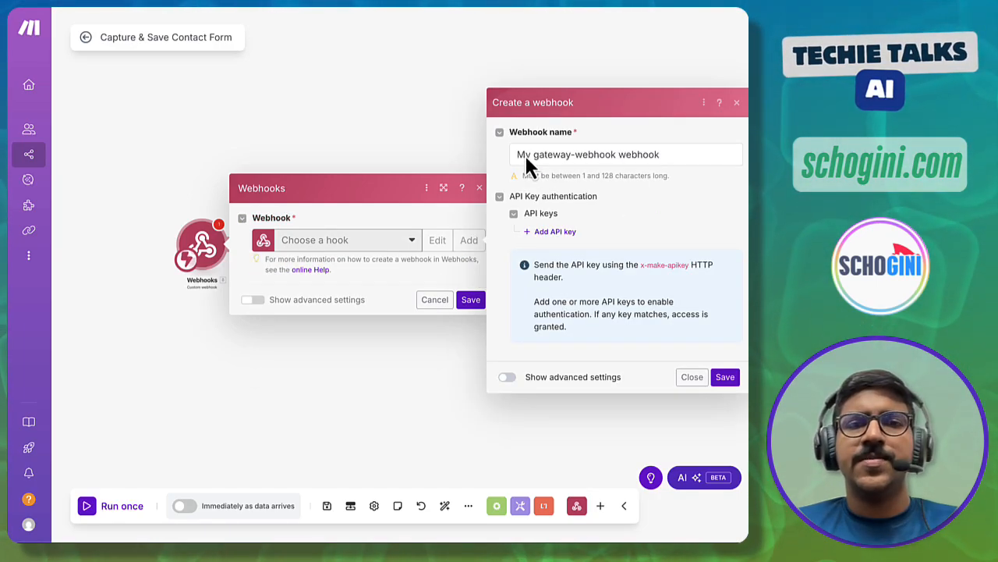
mouse_move(504, 121)
mouse_down()
mouse_move(577, 169)
mouse_move(677, 170)
mouse_up()
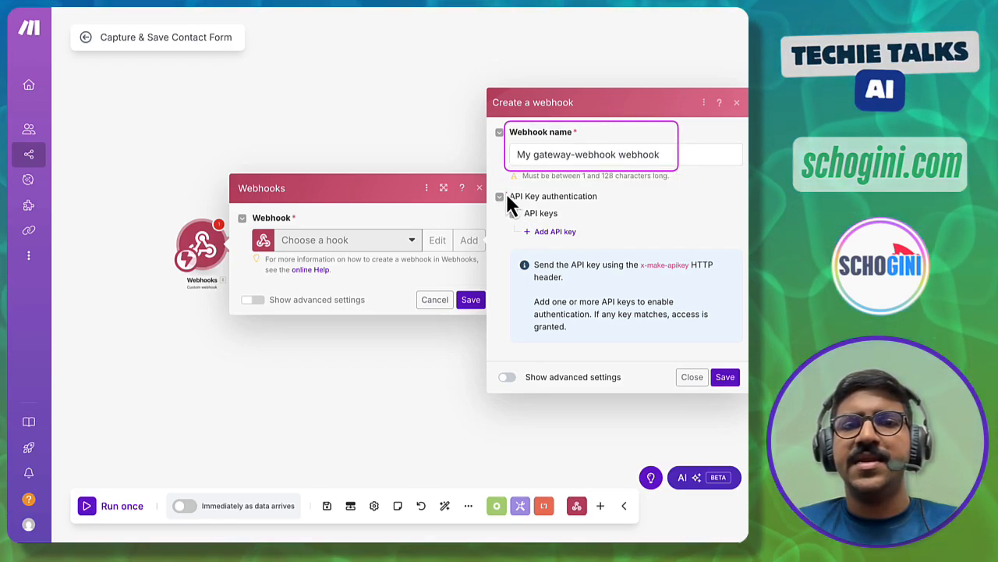
drag(506, 190, 603, 236)
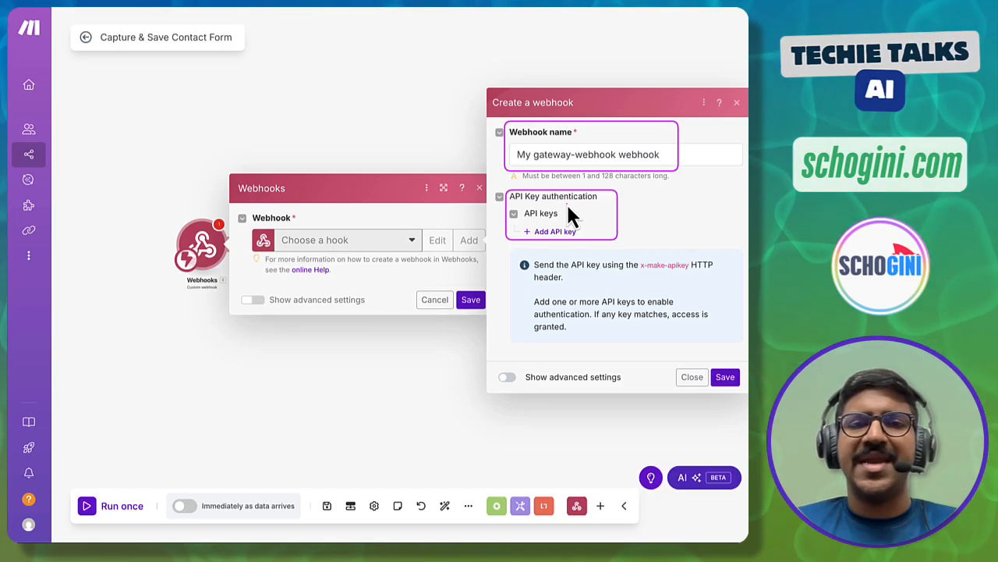
- Name the new webhook 'My Custom ContactForm webhook' and save it
click(537, 154)
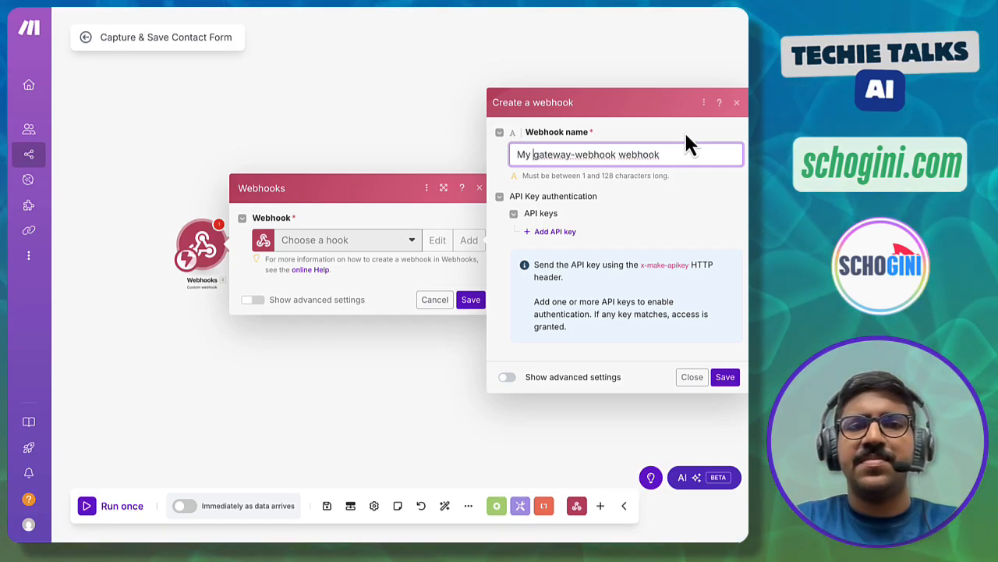
text(Custom Contac)
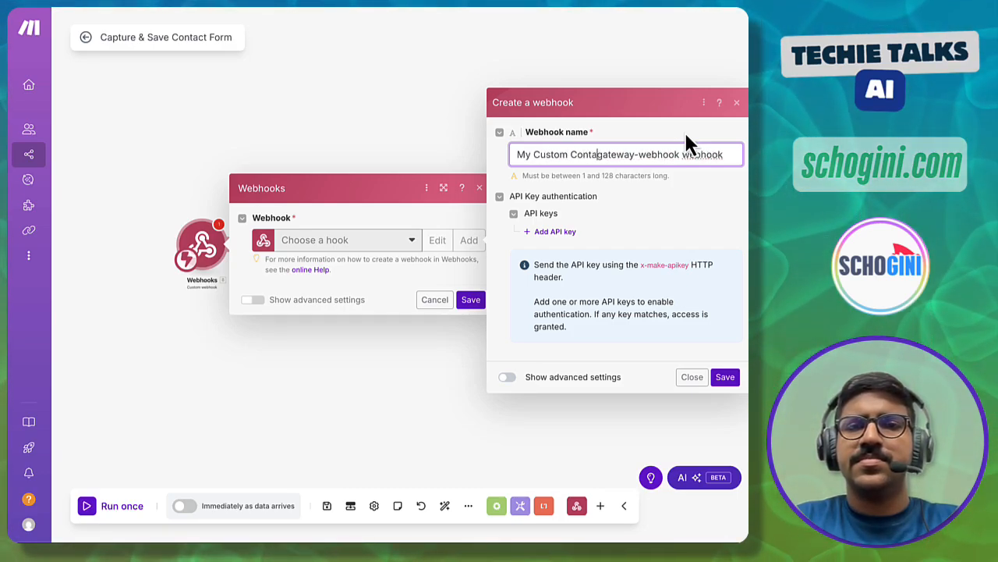
text(tForm)
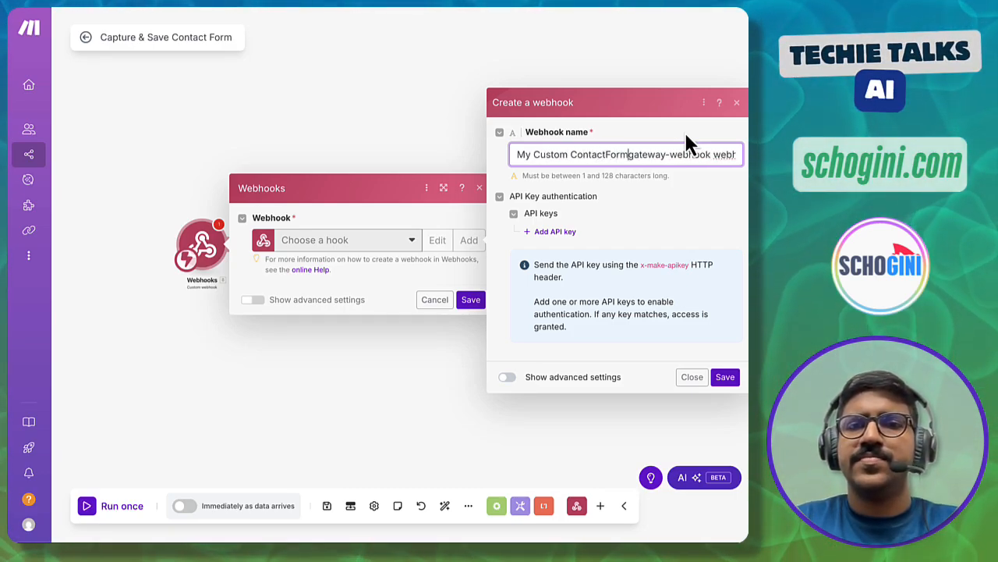
key(ctrl+shift+Right)
key(Delete)
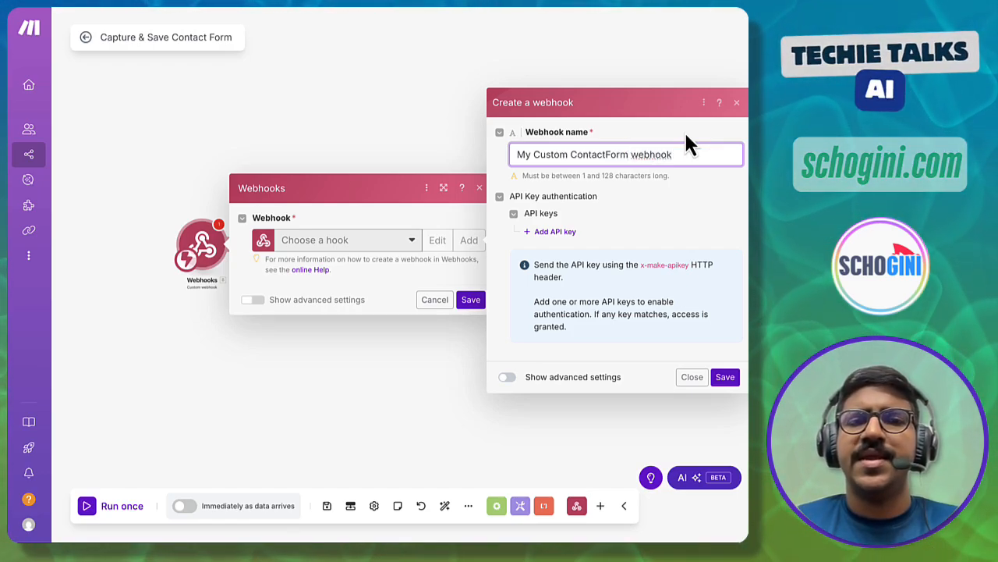
click(724, 377)
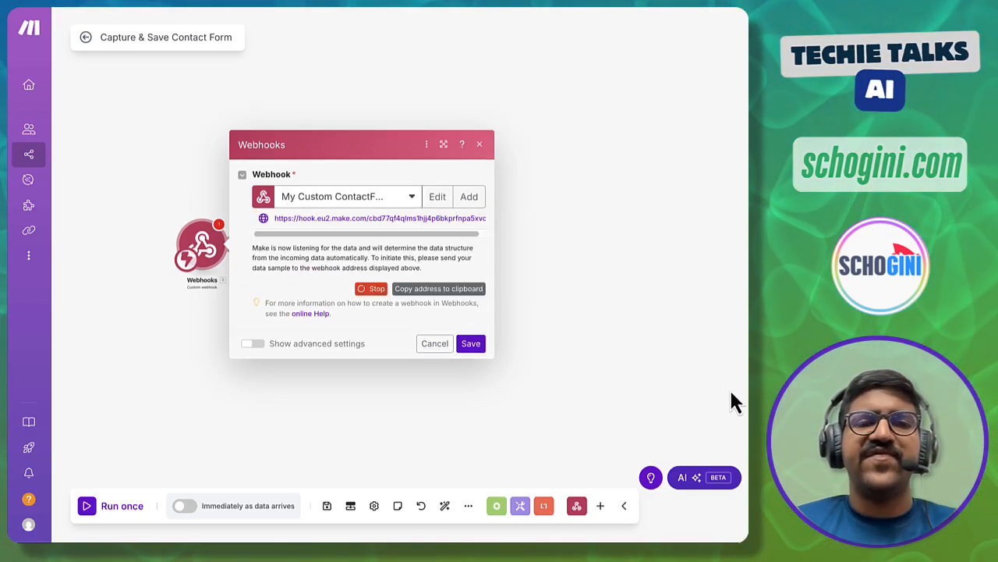
- Review the generated webhook URL and listening message, then copy the address to the clipboard
drag(254, 210, 492, 230)
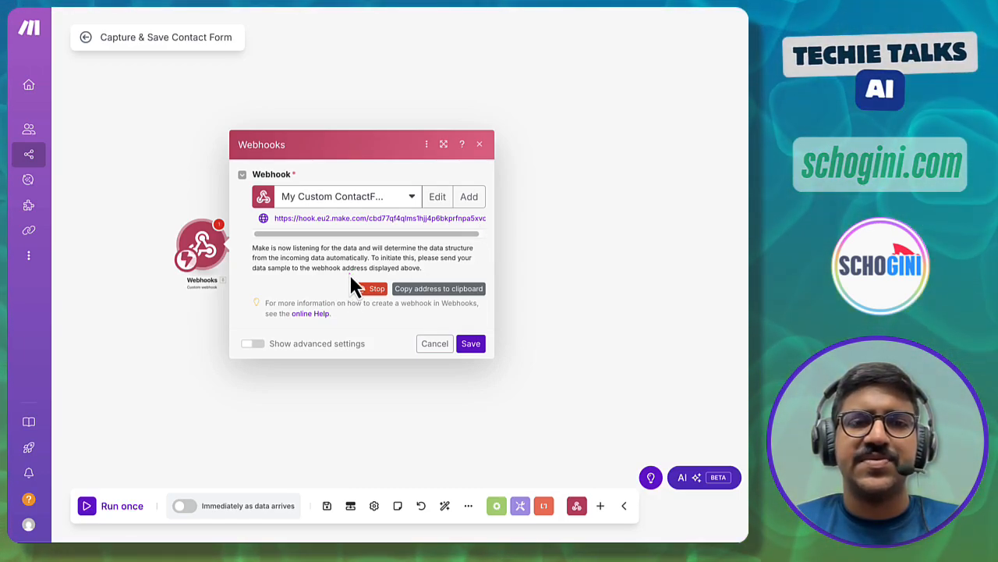
mouse_move(251, 242)
mouse_down()
mouse_move(263, 262)
mouse_move(469, 274)
mouse_up()
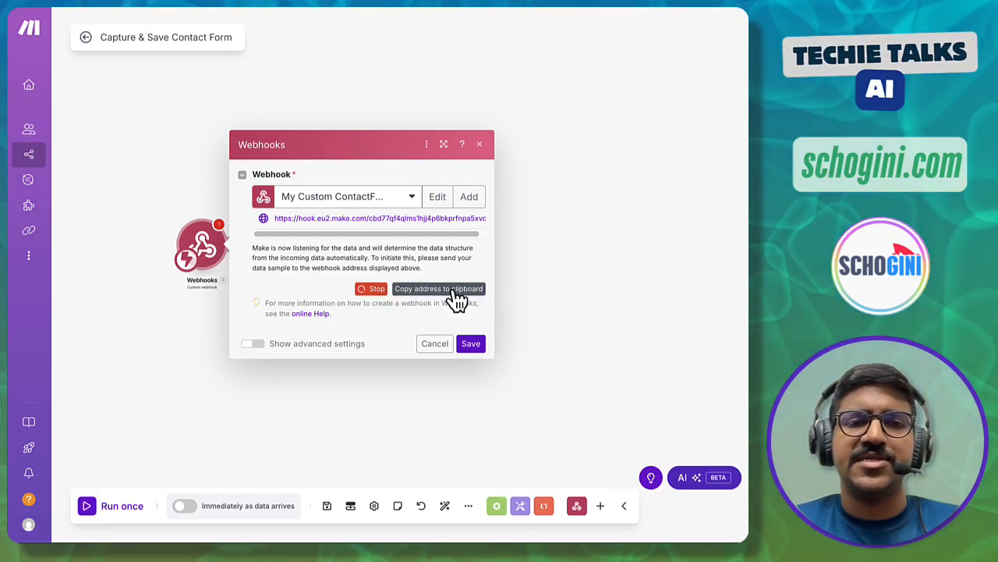
click(456, 290)
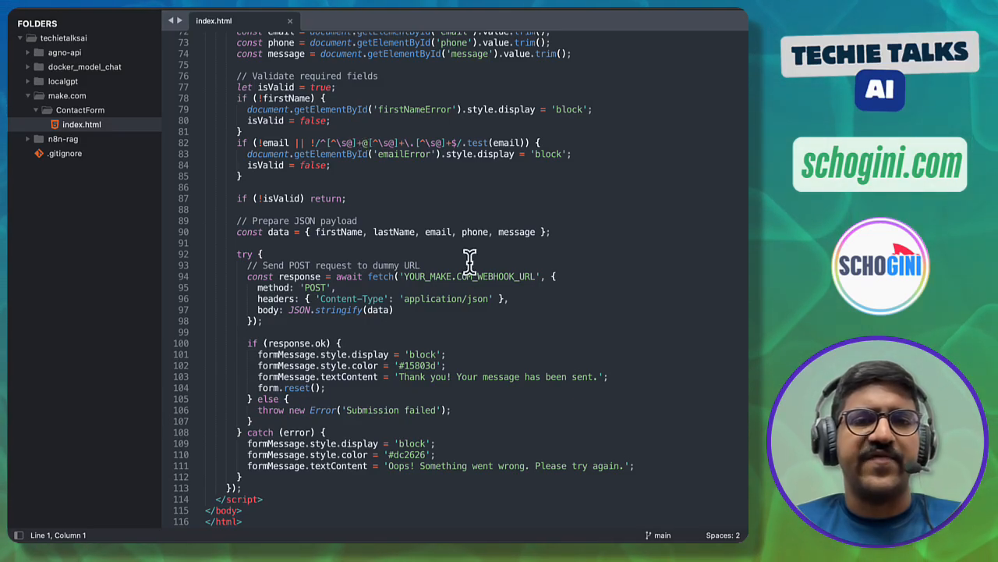
- Replace YOUR_MAKE.COM_WEBHOOK_URL on line 94 with the copied webhook address and save index.html
click(403, 277)
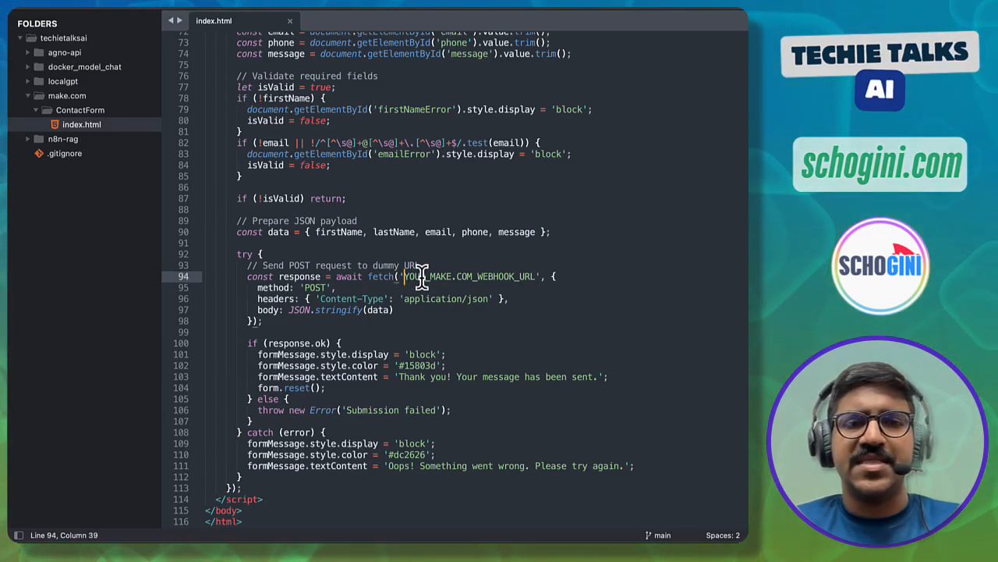
shift+click(535, 276)
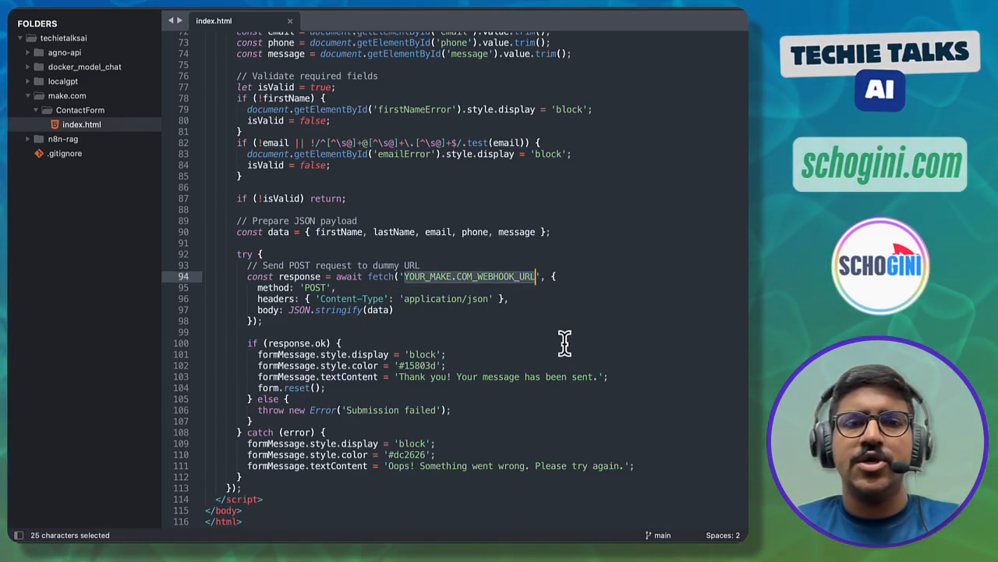
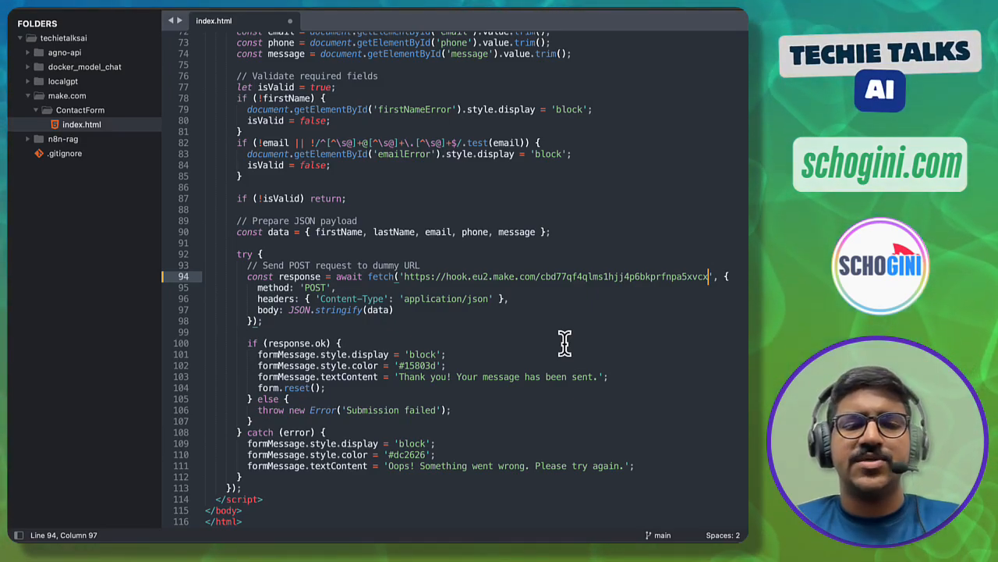
key(super+s)
key(super+Tab)
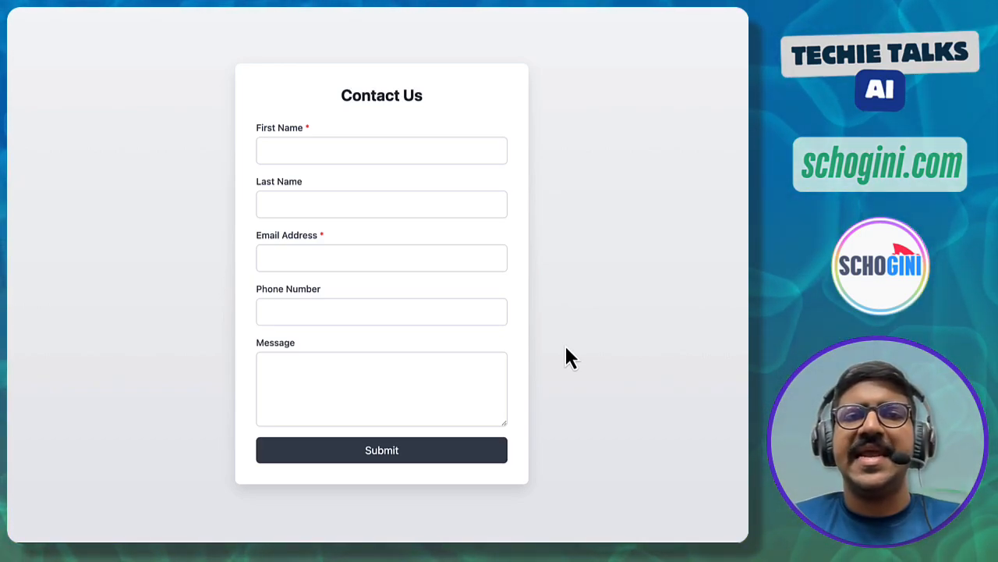
- Enter the contact's first name, last name, e-mail address and phone number in the form
click(312, 152)
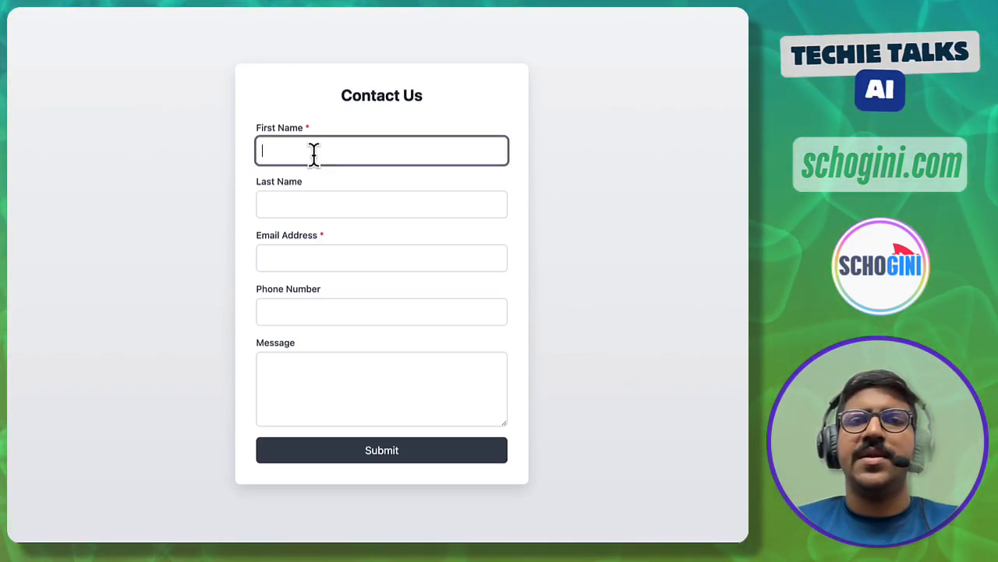
text(Abhijith)
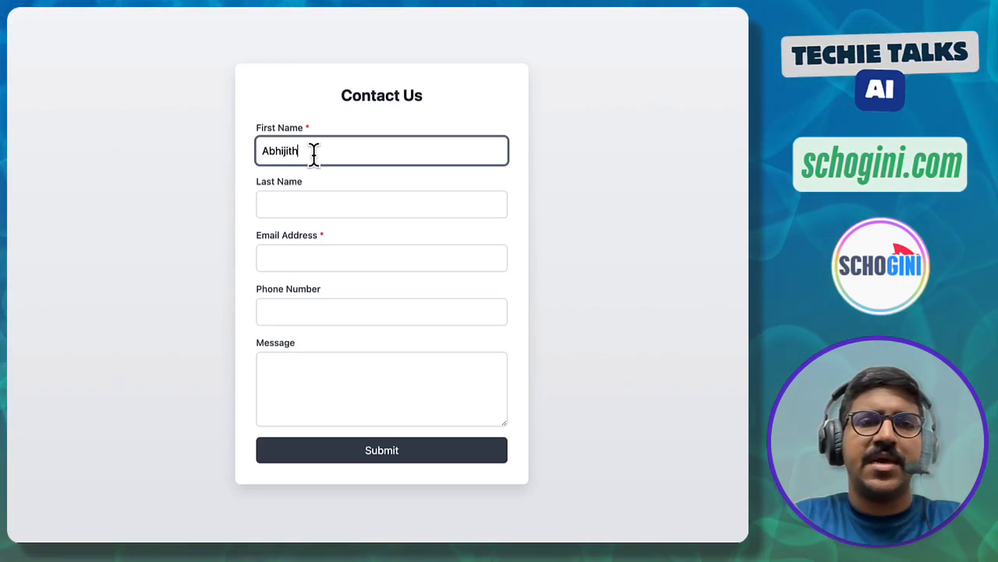
key(Tab)
text(V G)
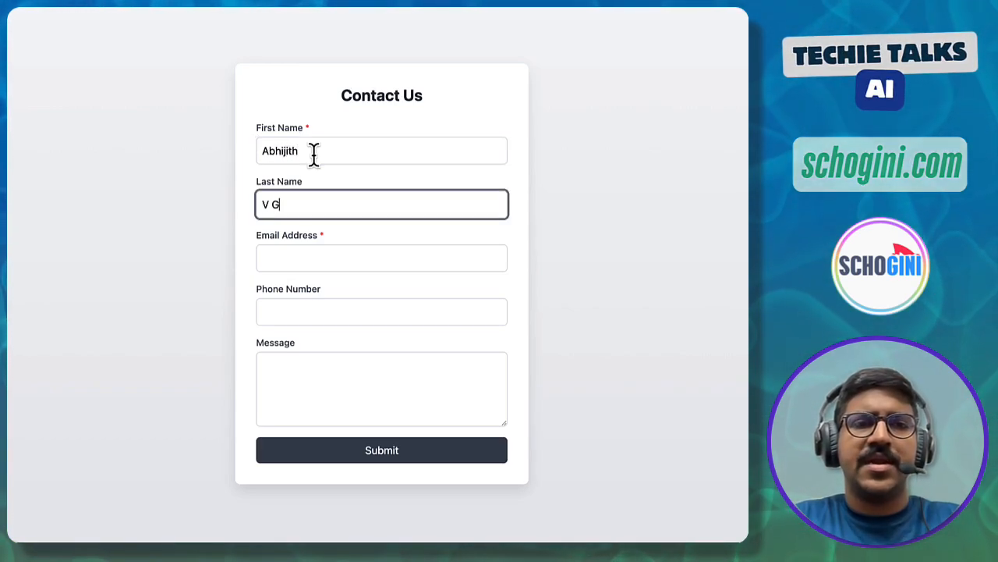
key(Tab)
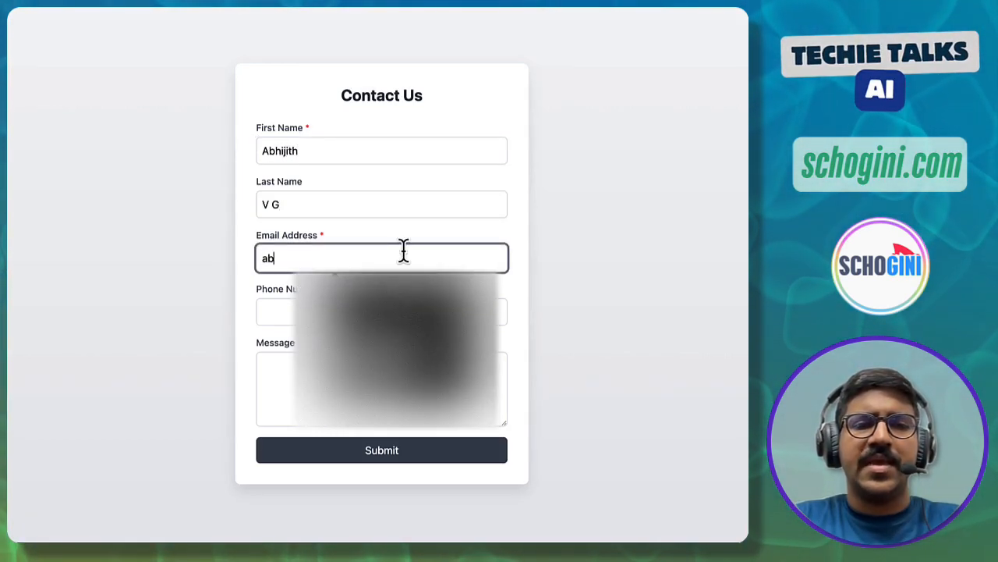
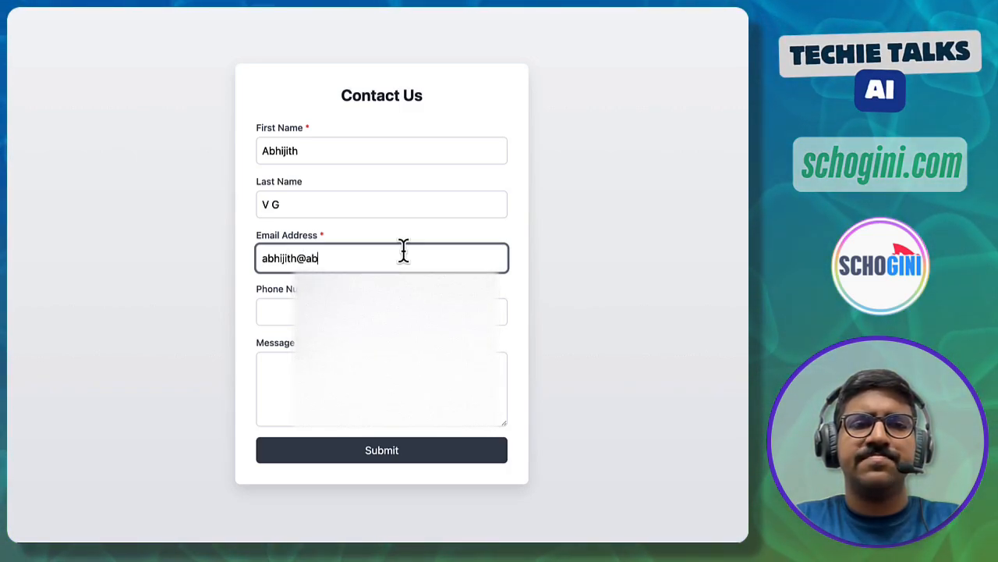
key(Tab)
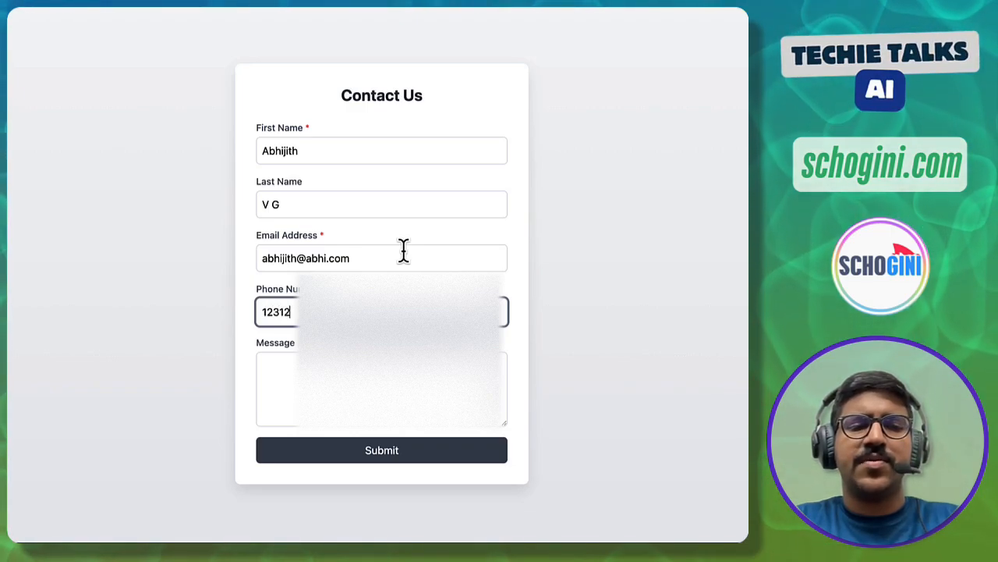
text(1231231231)
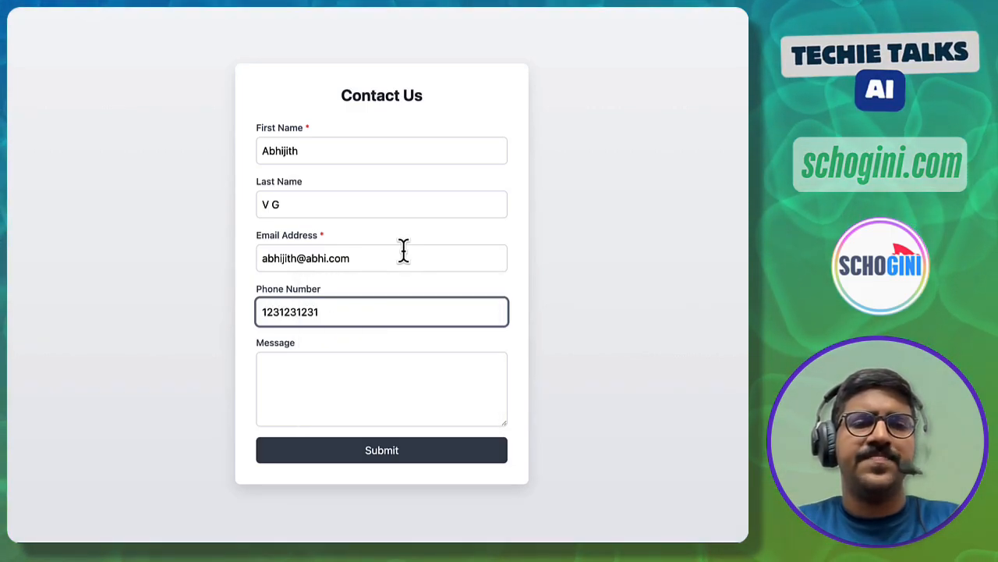
- Add the message 'Hi this is my first submission to test the connection.' and submit the form
click(343, 377)
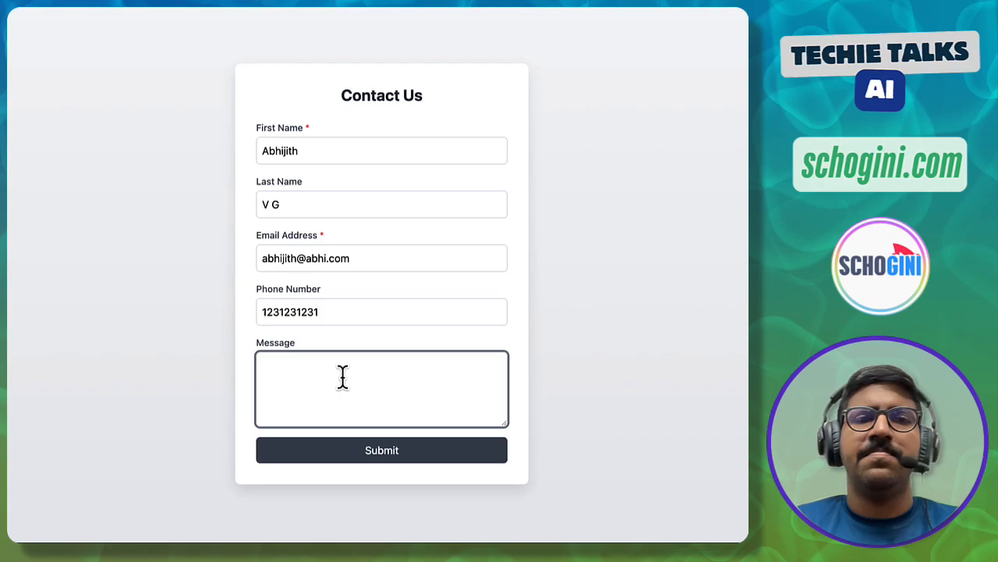
text(Hi this is )
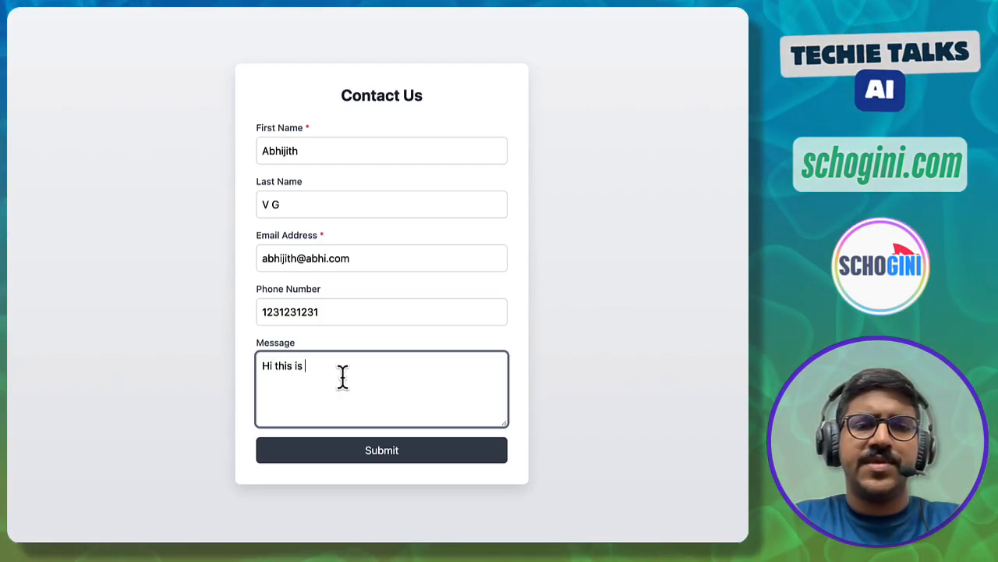
text(my first s)
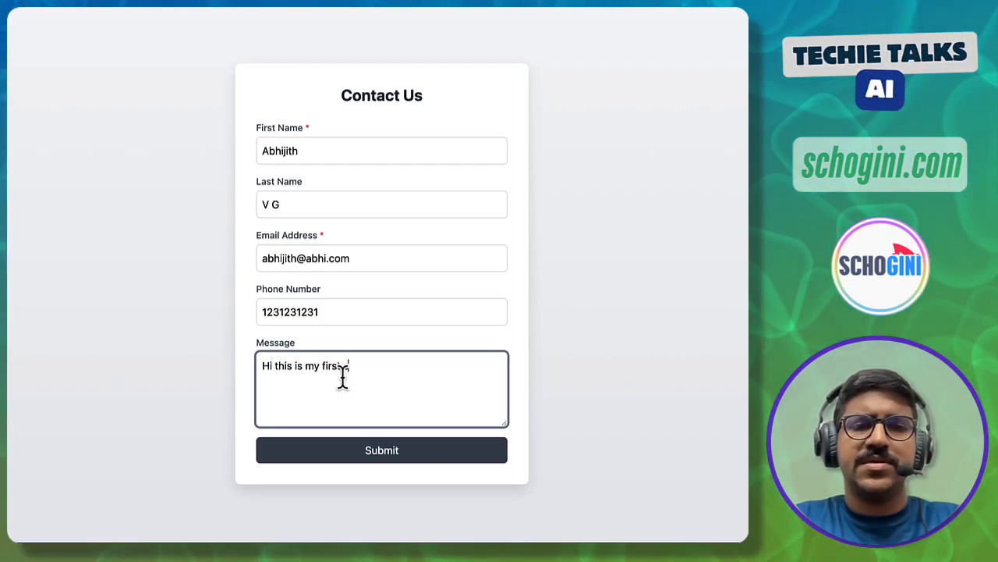
text(ubmission )
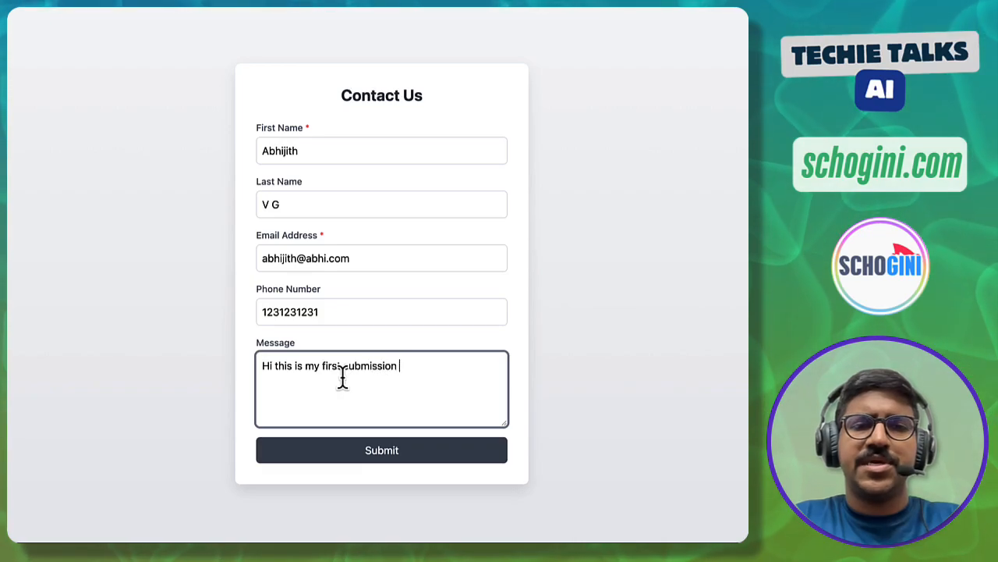
text(to test the co)
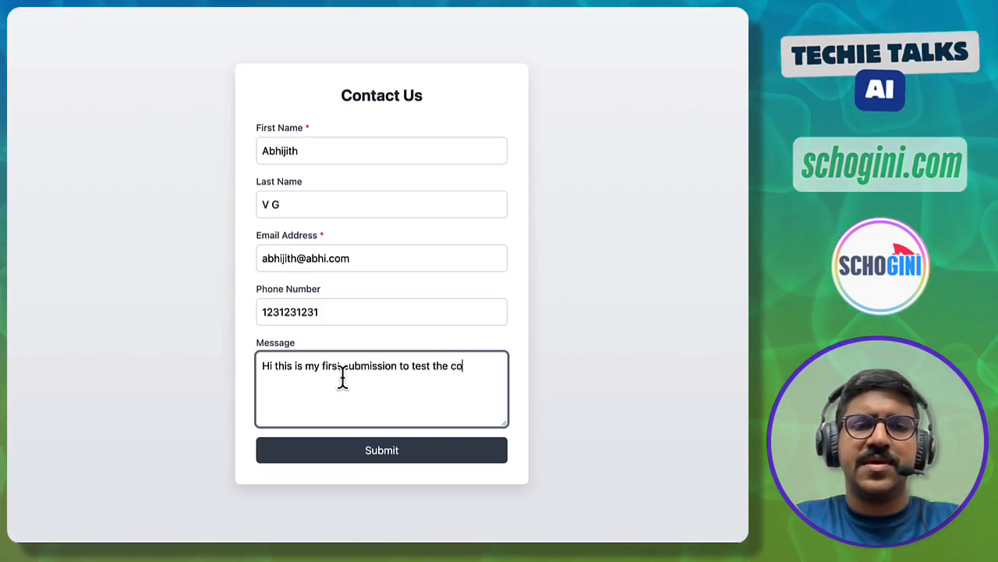
text(nnection.)
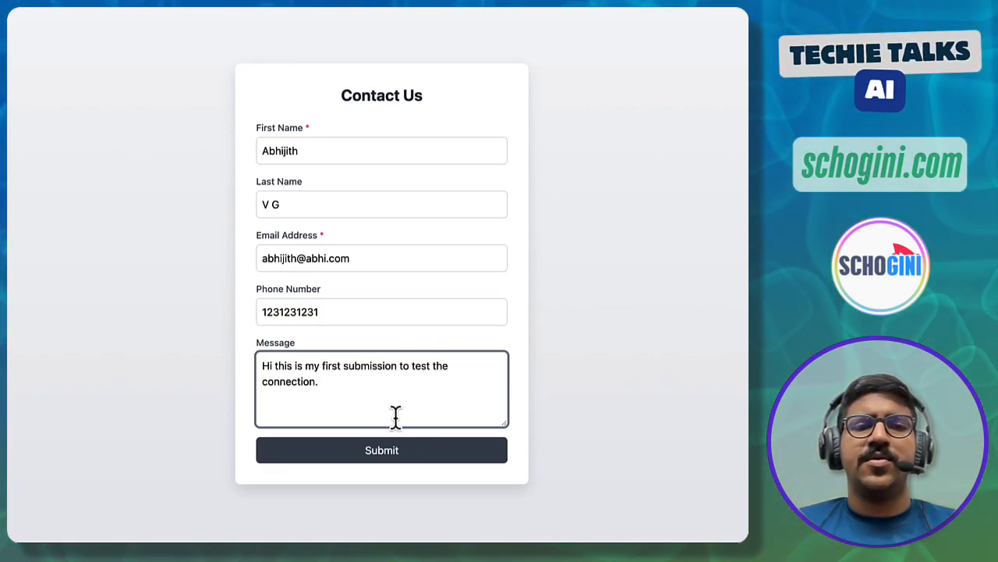
click(381, 452)
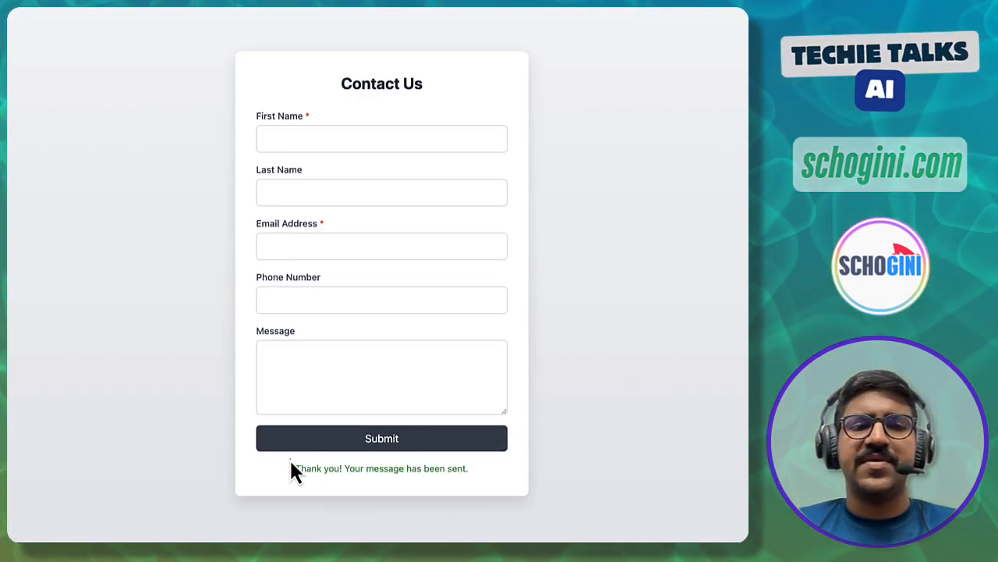
mouse_move(290, 461)
mouse_down()
mouse_move(322, 488)
mouse_move(473, 485)
mouse_up()
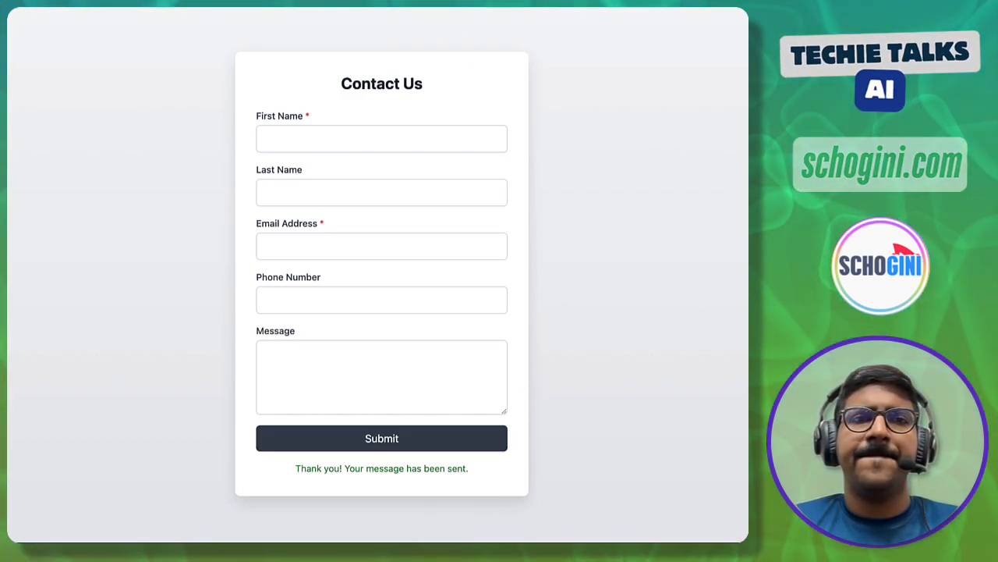
key(ctrl+Tab)
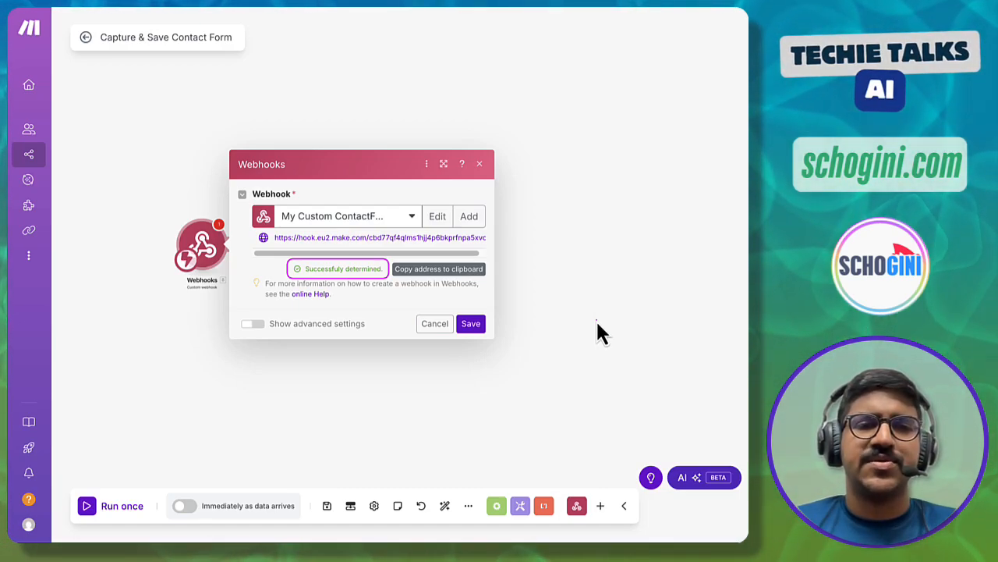
- Keep the webhook's determined data structure, save the scenario, and start Run once
click(471, 324)
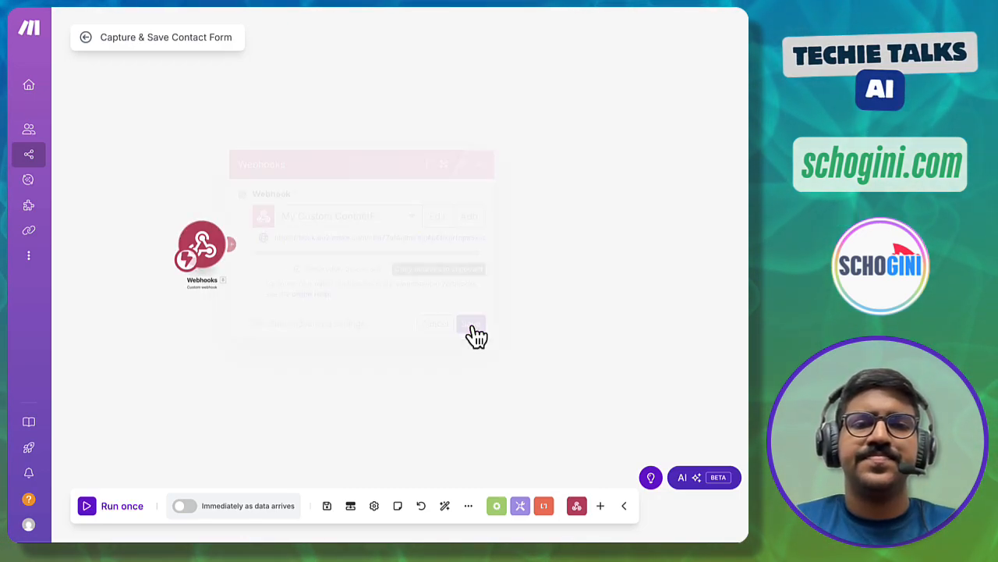
click(328, 505)
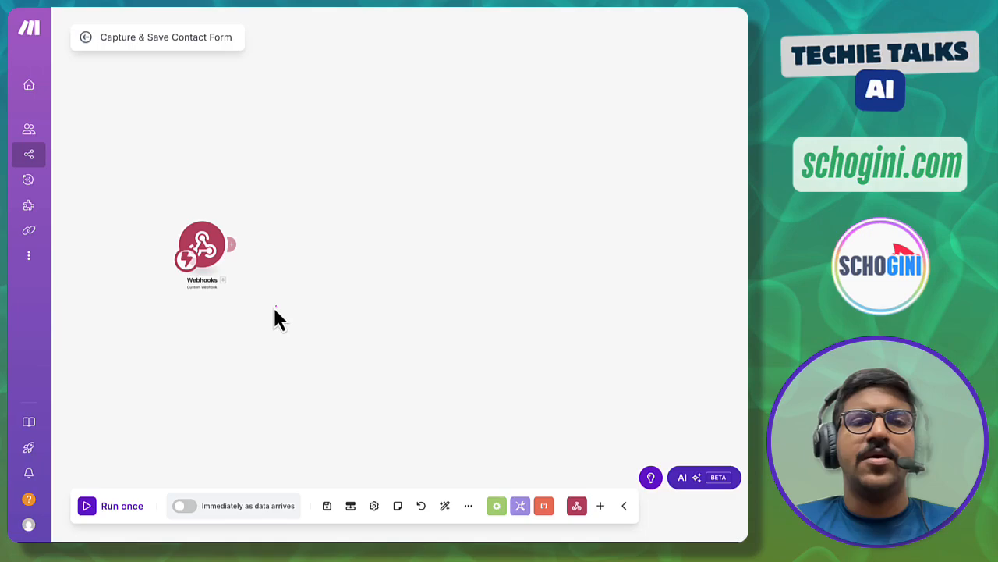
drag(166, 213, 241, 295)
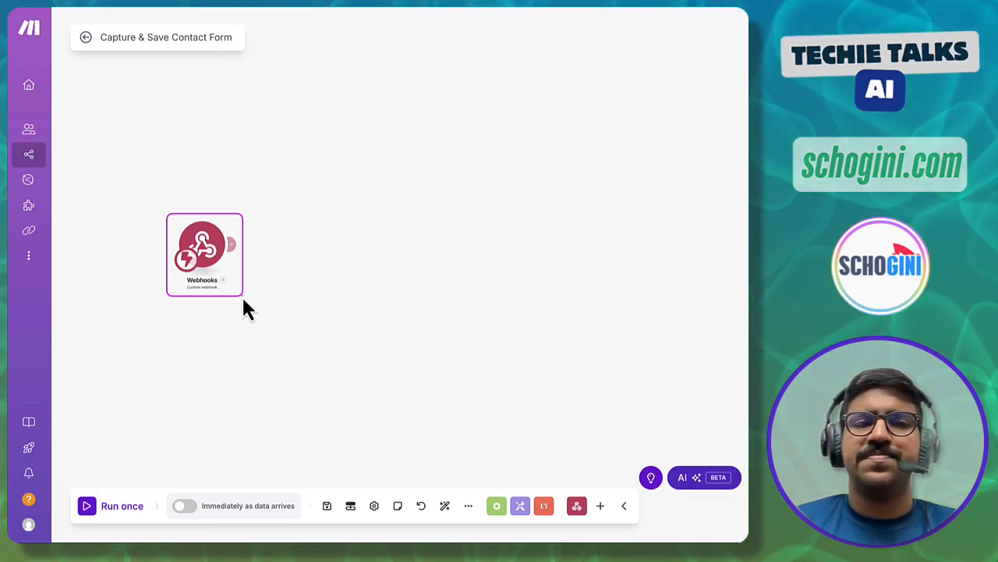
drag(244, 308, 244, 308)
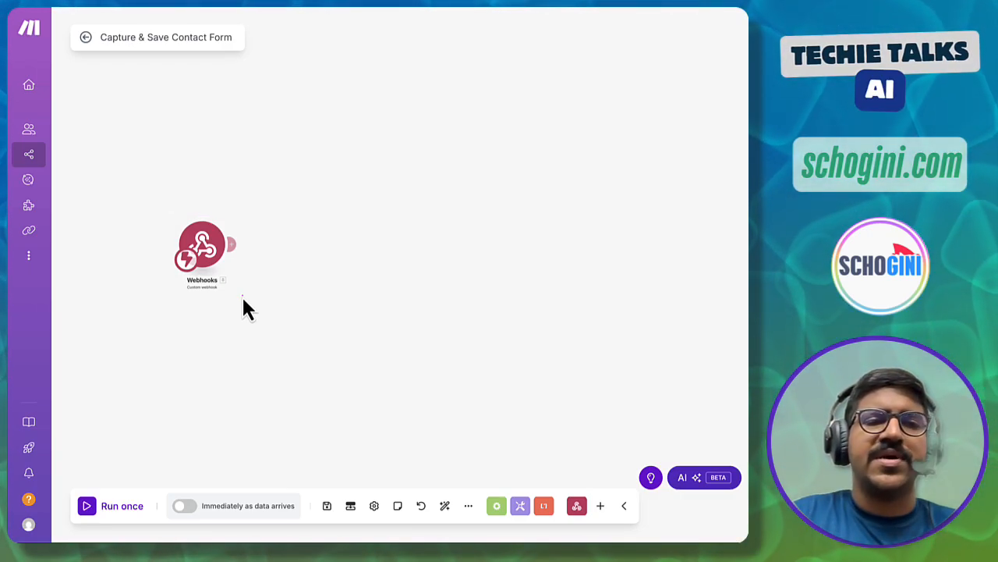
click(88, 507)
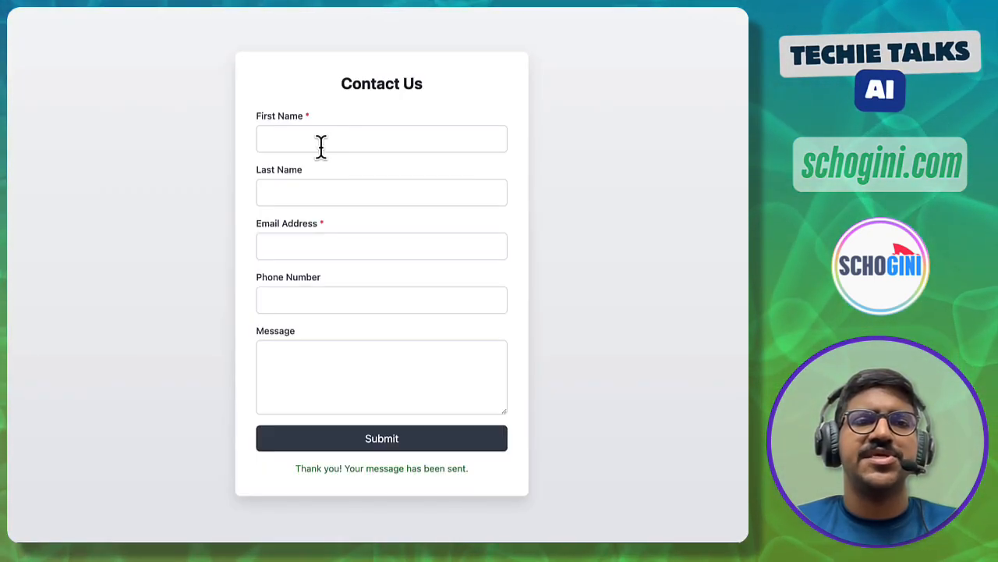
- Fill in the contact's name, e-mail, phone and the message 'Demo submission', then submit
click(321, 145)
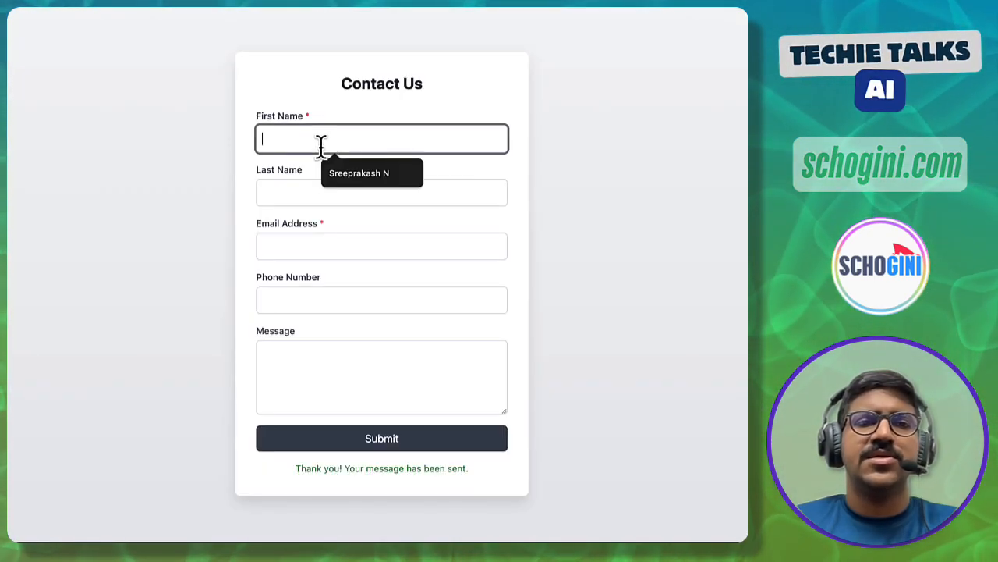
text(Abhi)
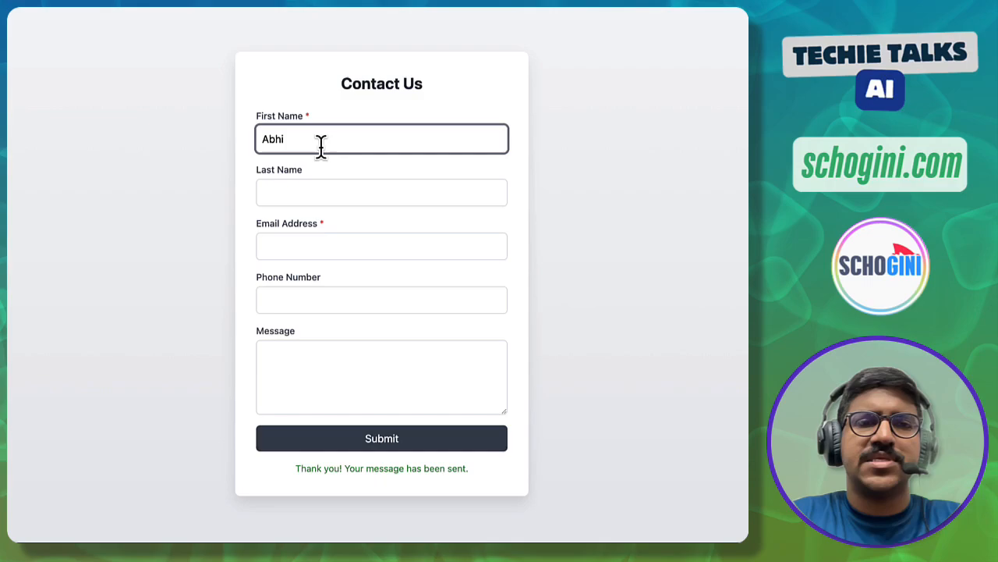
text(jith)
key(Tab)
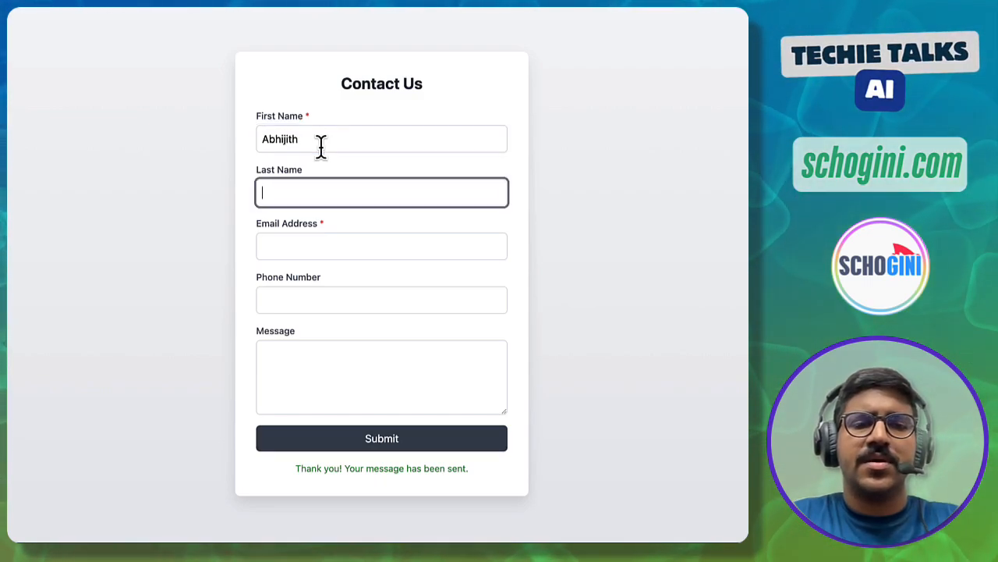
text(V G)
key(Tab)
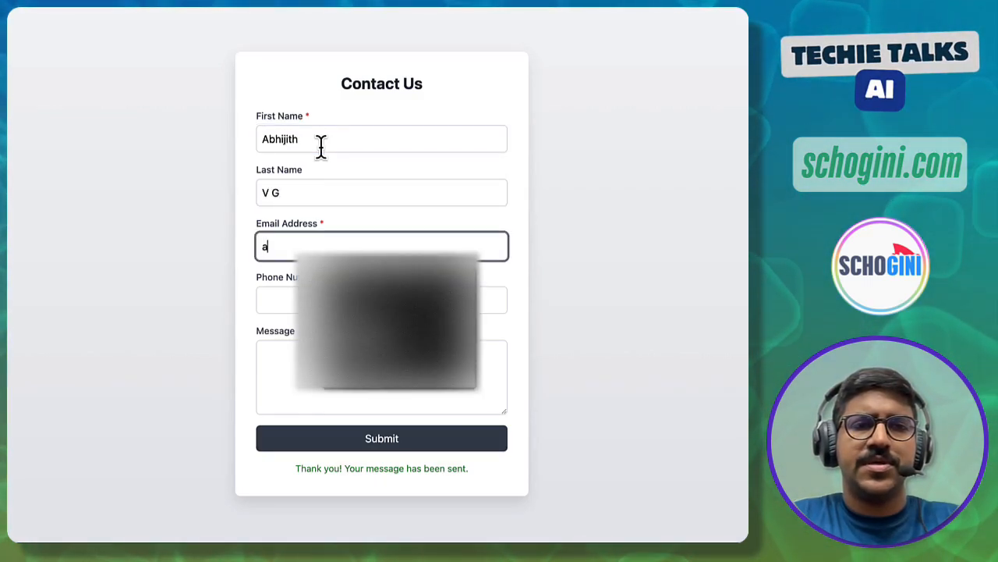
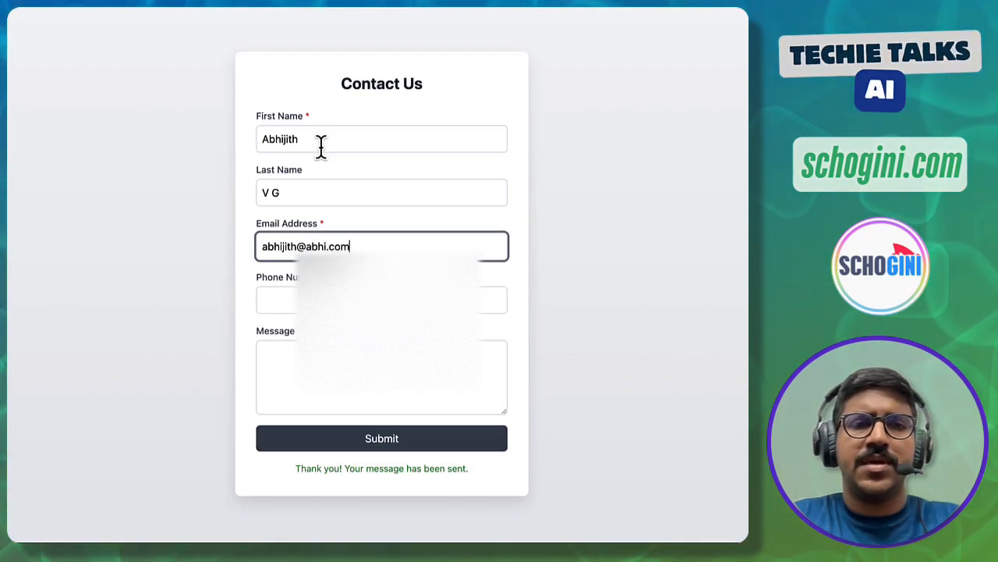
key(Tab)
text(12)
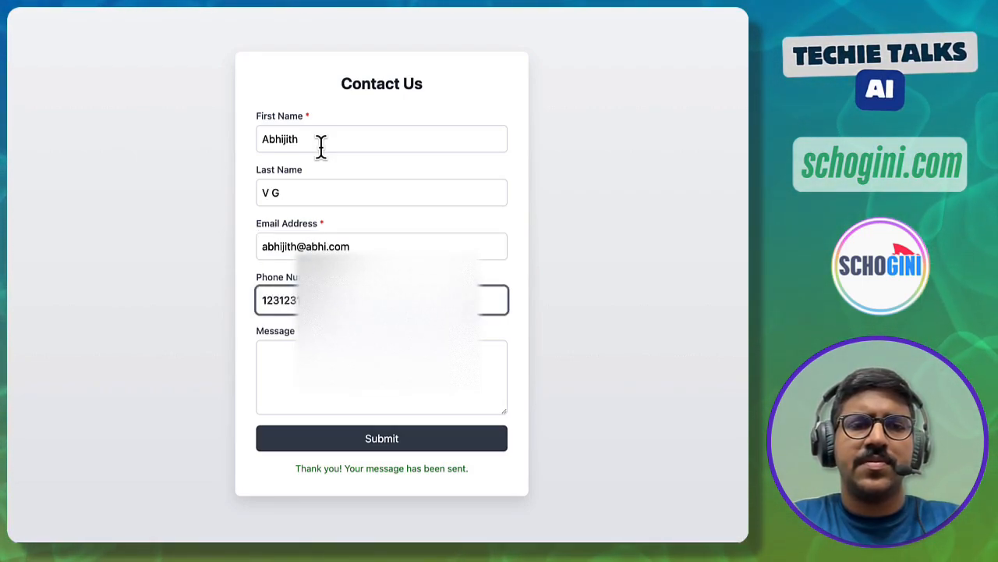
key(Tab)
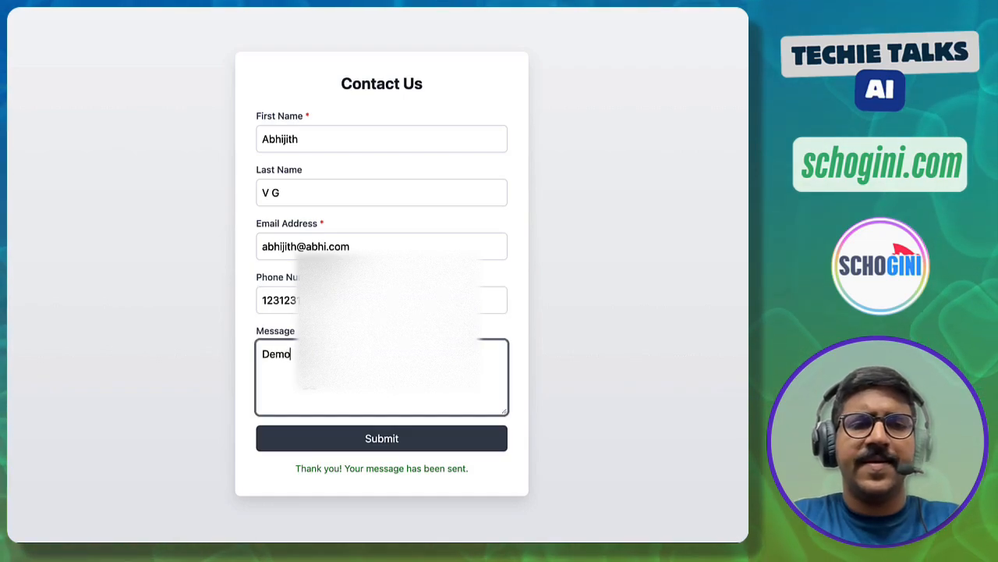
text(Demo submission)
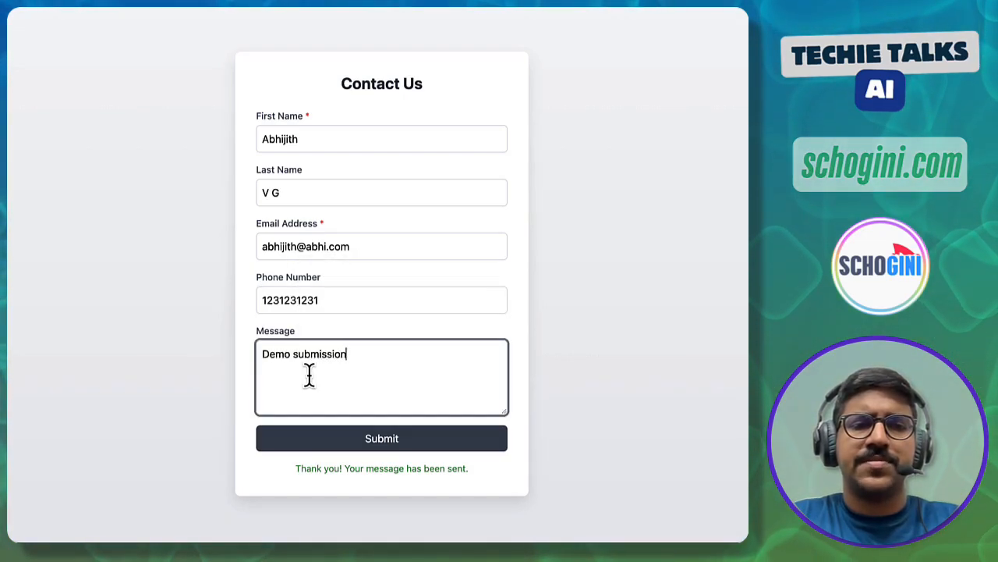
click(386, 443)
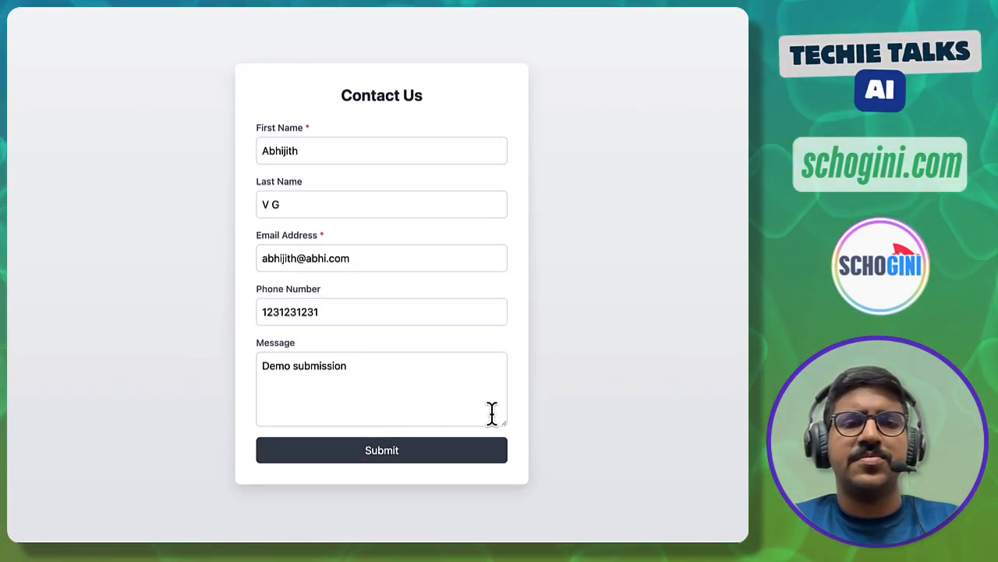
- Check Bundle 1 shows first name, last name, email, phone and message, then close the output
click(483, 450)
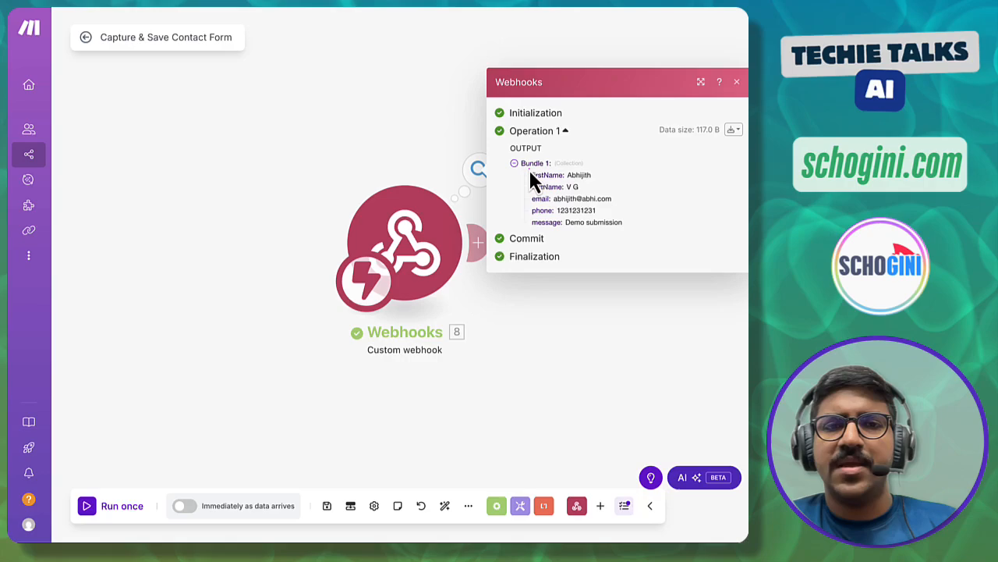
mouse_move(528, 170)
mouse_down()
mouse_move(548, 192)
mouse_move(632, 232)
mouse_up()
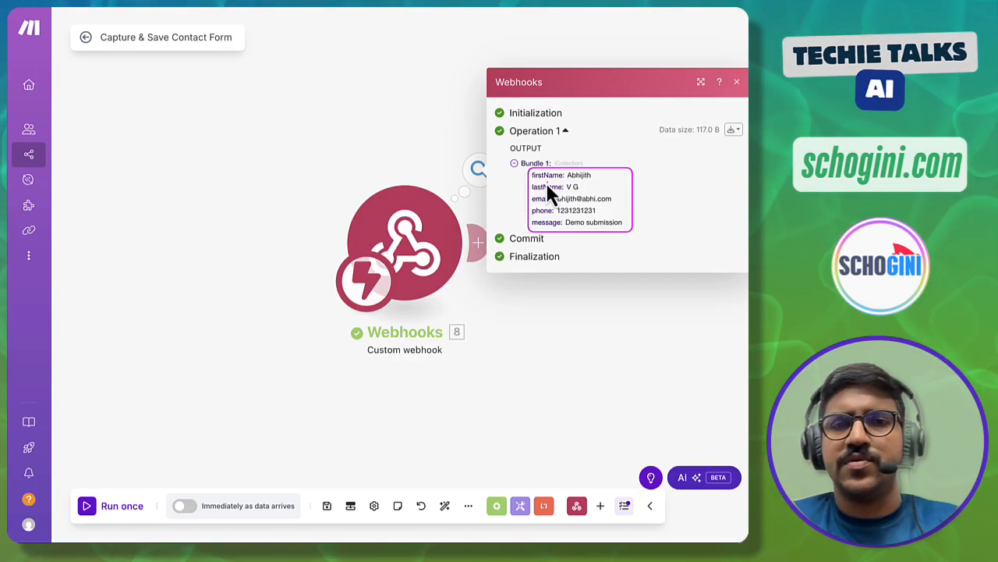
mouse_move(530, 170)
mouse_down()
mouse_move(539, 193)
mouse_move(598, 184)
mouse_move(586, 191)
mouse_move(615, 204)
mouse_up()
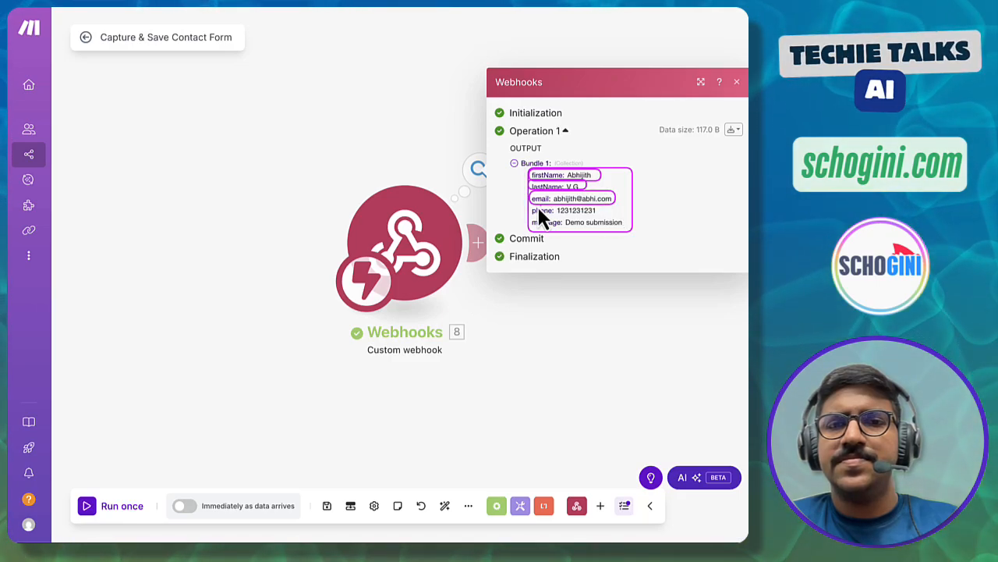
drag(530, 204, 599, 216)
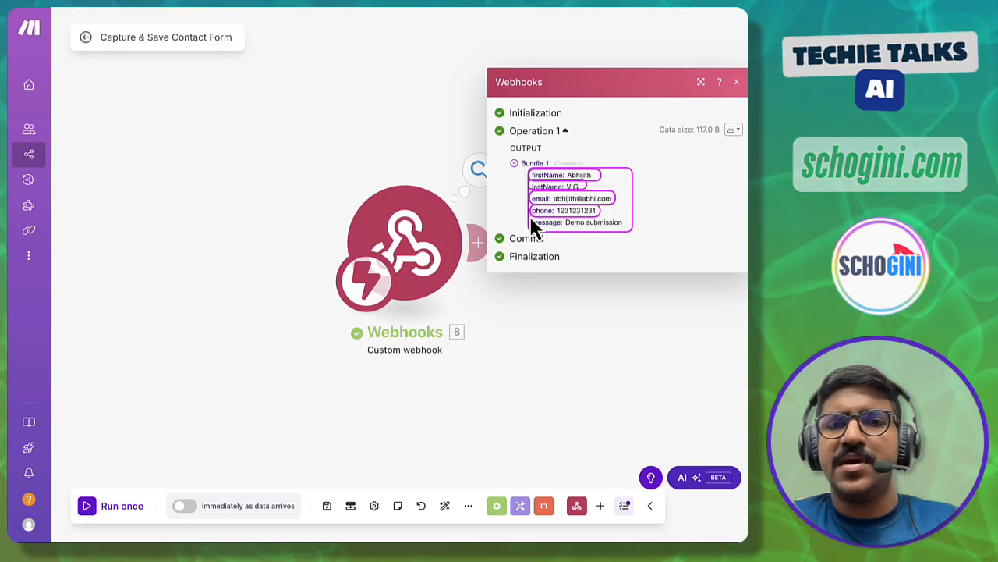
drag(531, 220, 628, 233)
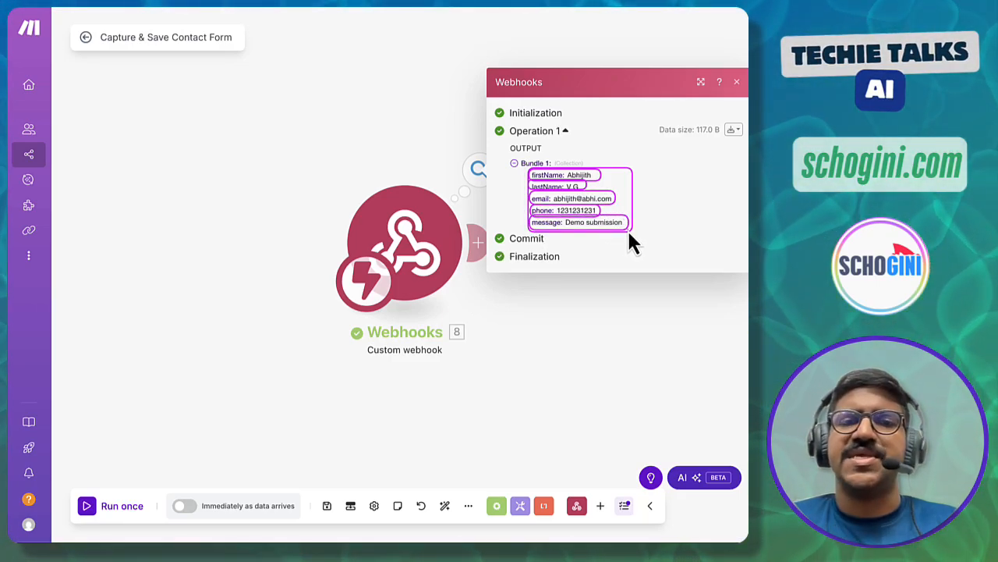
key(Escape)
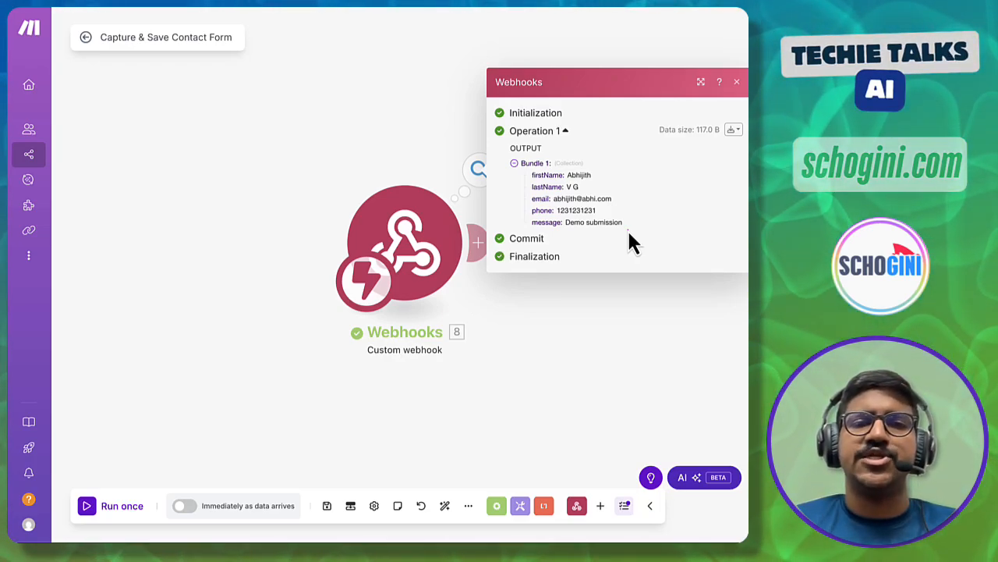
click(645, 319)
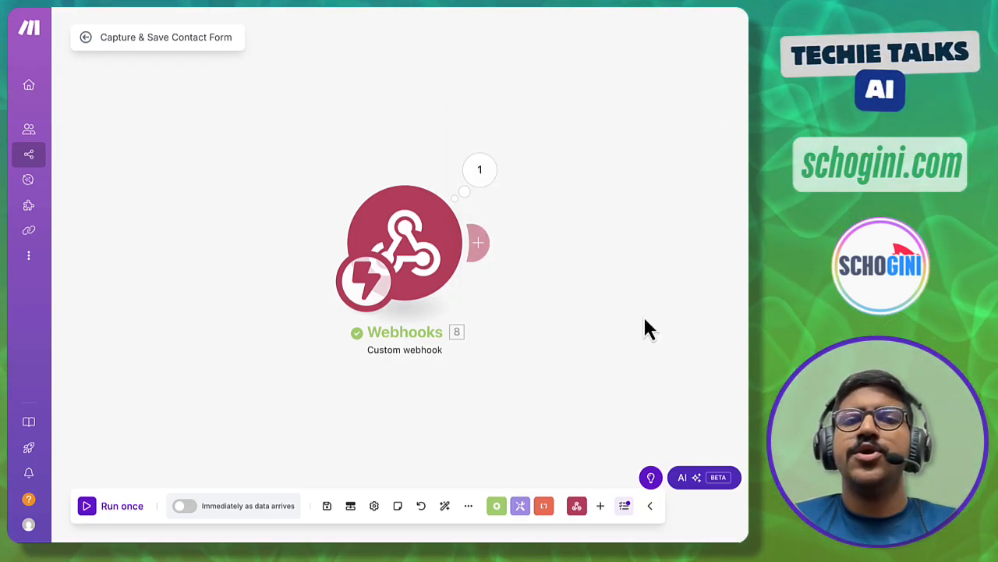
- Attach a Google Sheets 'Add a Row' module after the Webhooks module
scroll(644, 315, right, 3)
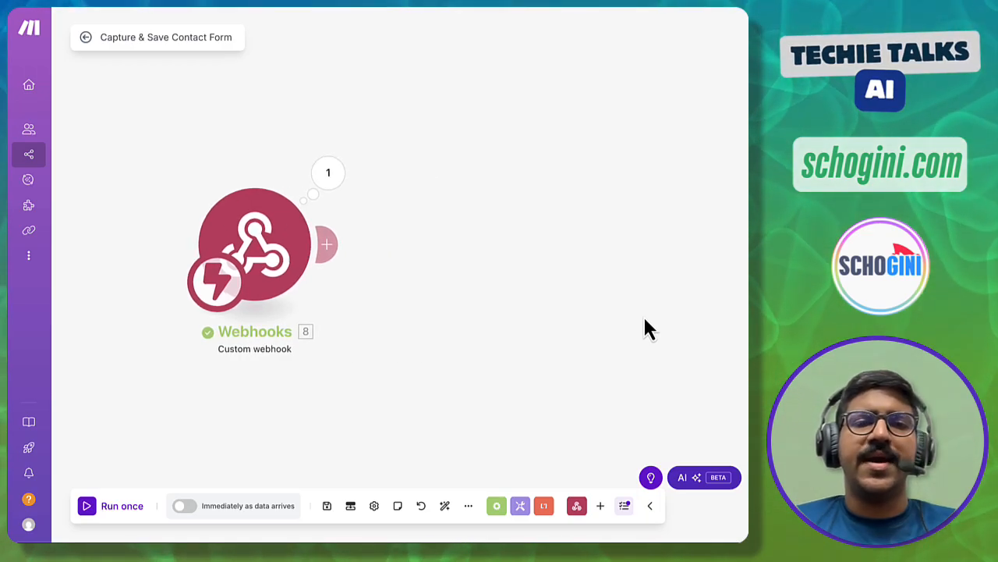
click(327, 246)
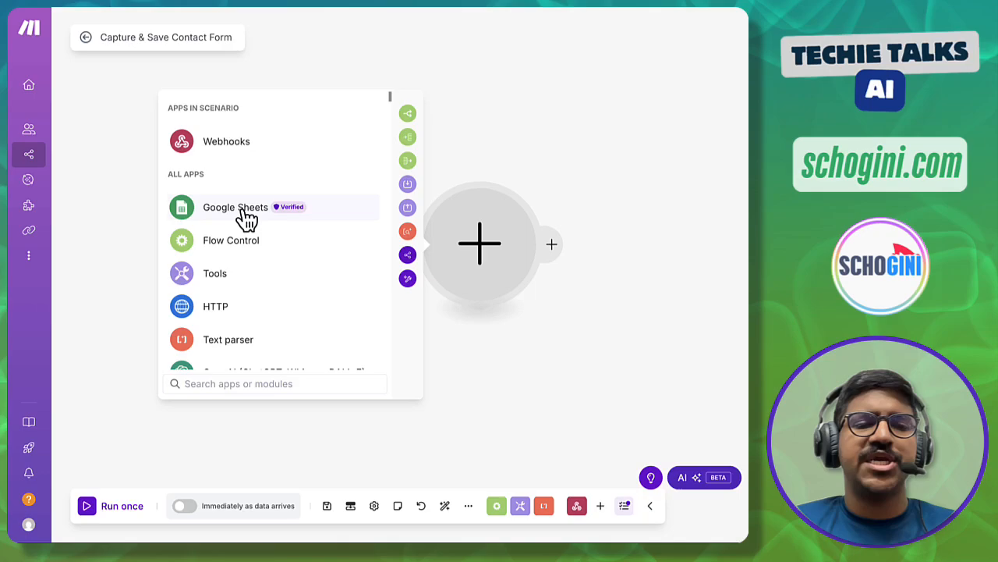
click(230, 209)
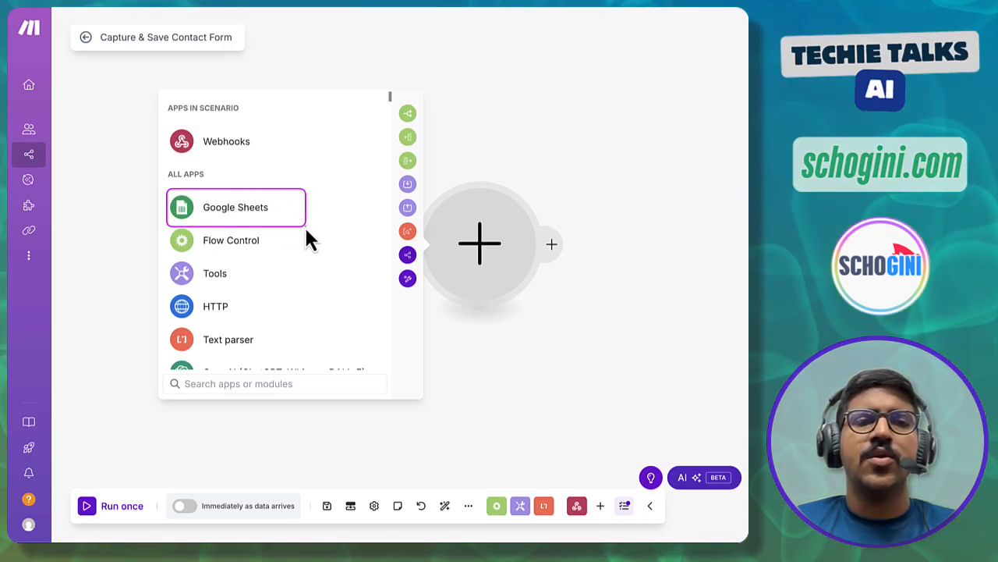
click(226, 209)
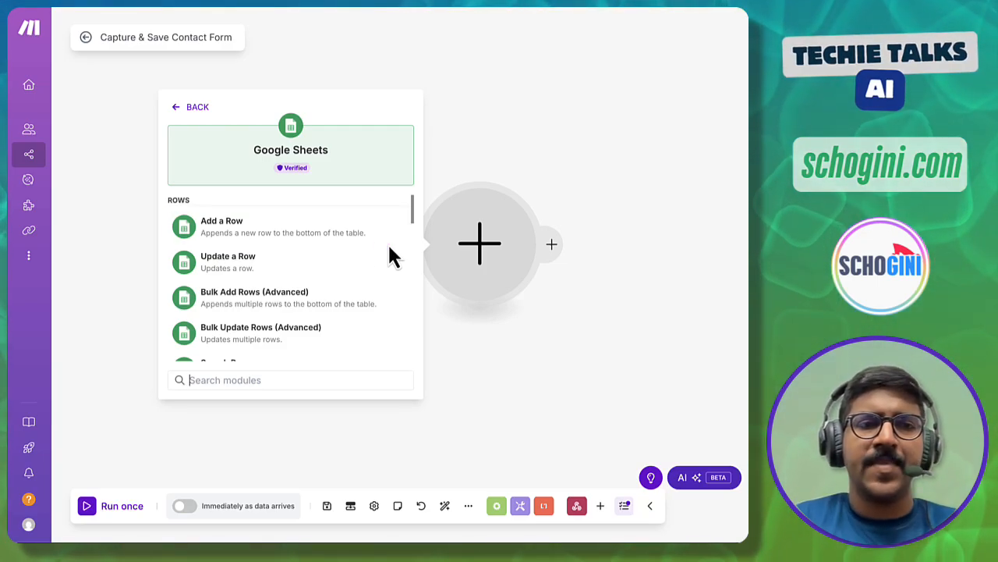
click(257, 233)
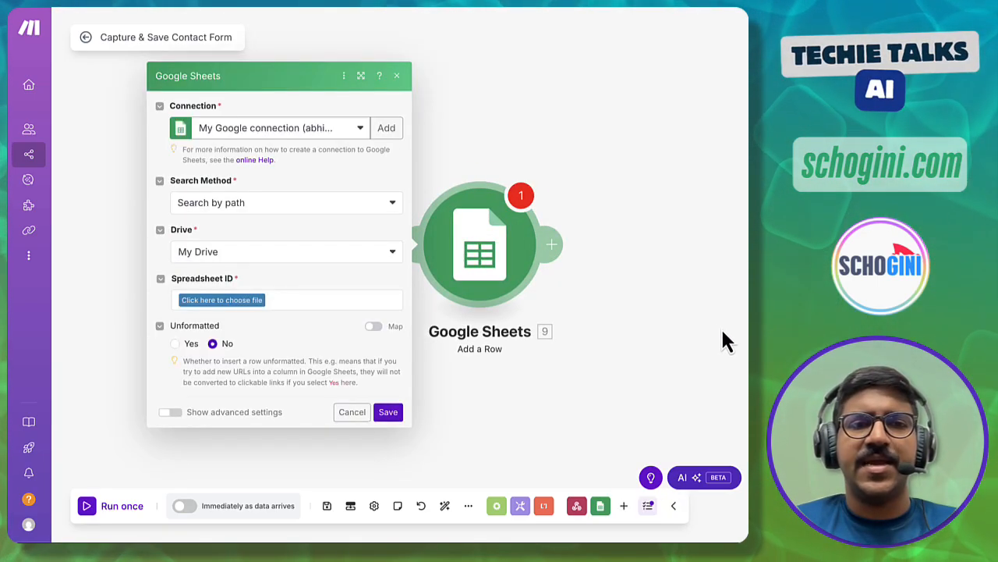
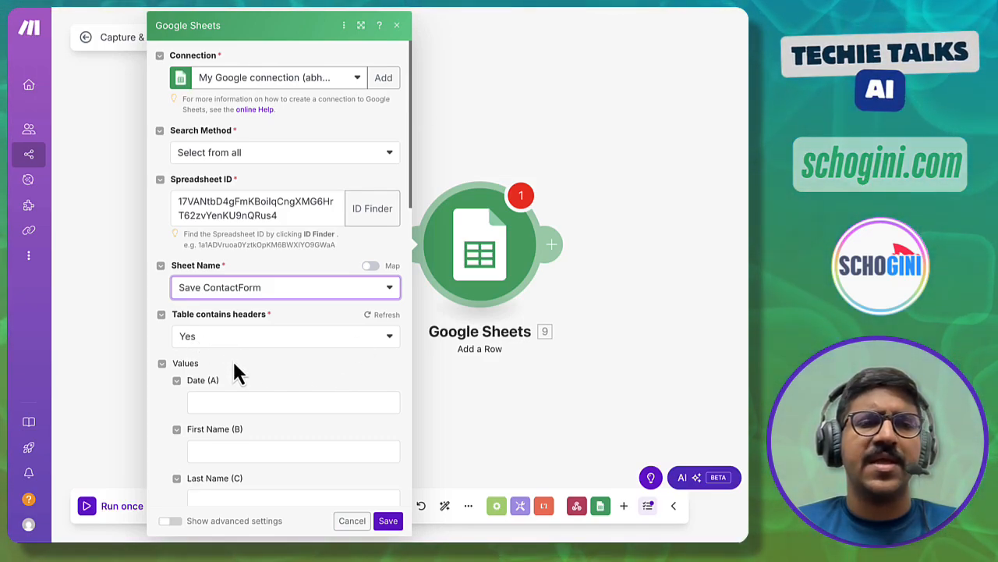
- Scroll down to the Values section and start filling the Date (A) column
scroll(234, 366, down, 5)
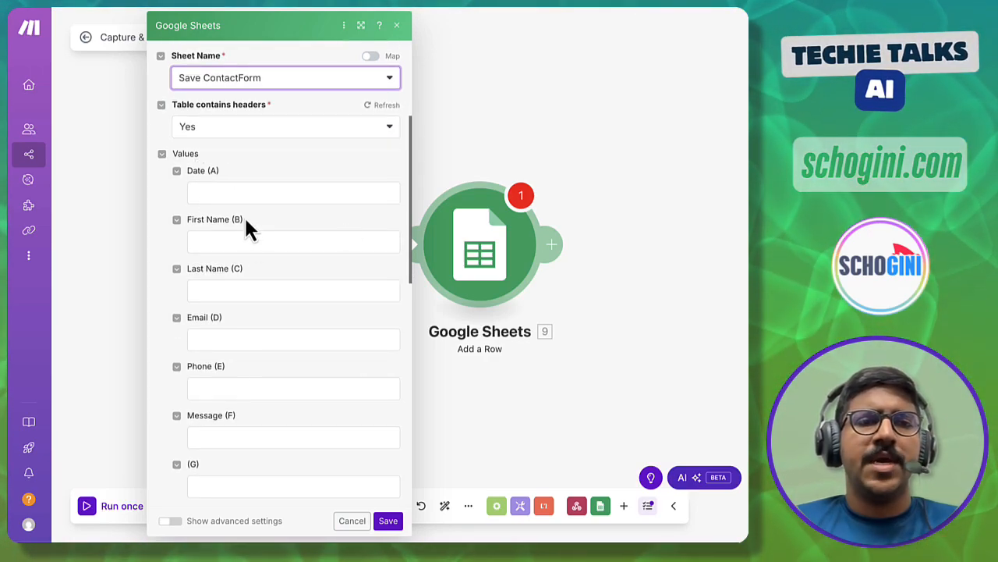
click(208, 195)
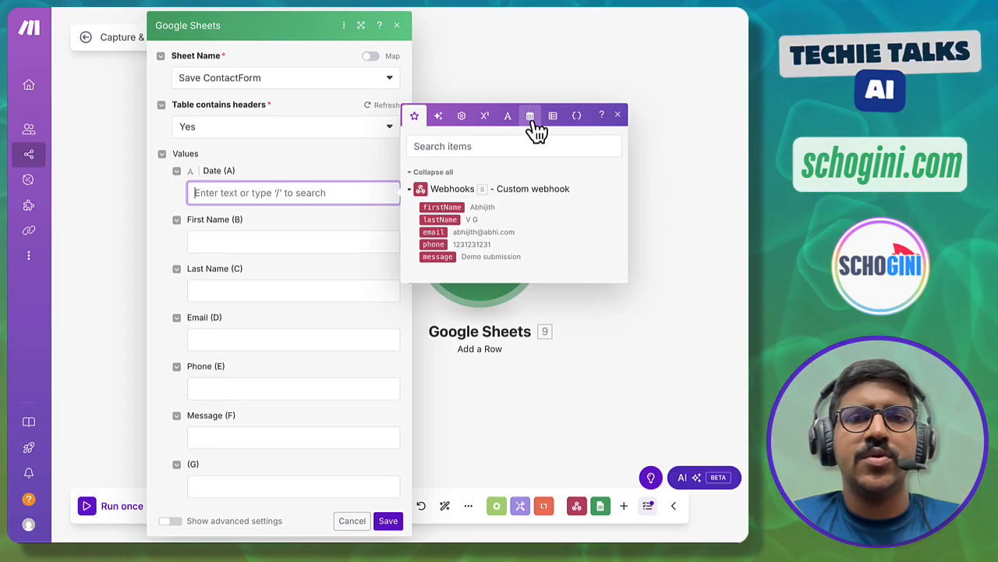
- Fill Date (A) with formatDate(now; DD-MM-YYYY hh:mm A) from the date and time functions
click(531, 120)
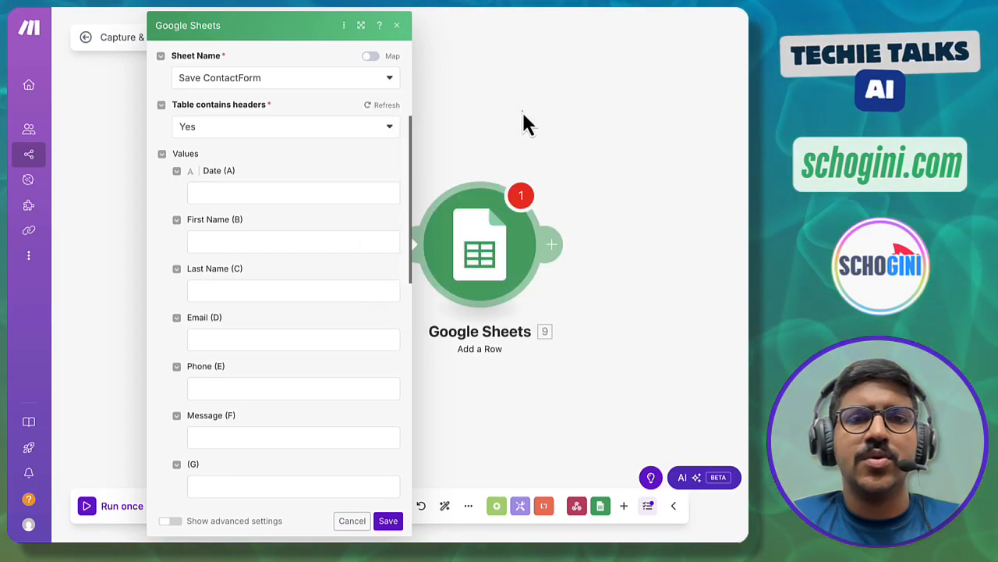
click(330, 195)
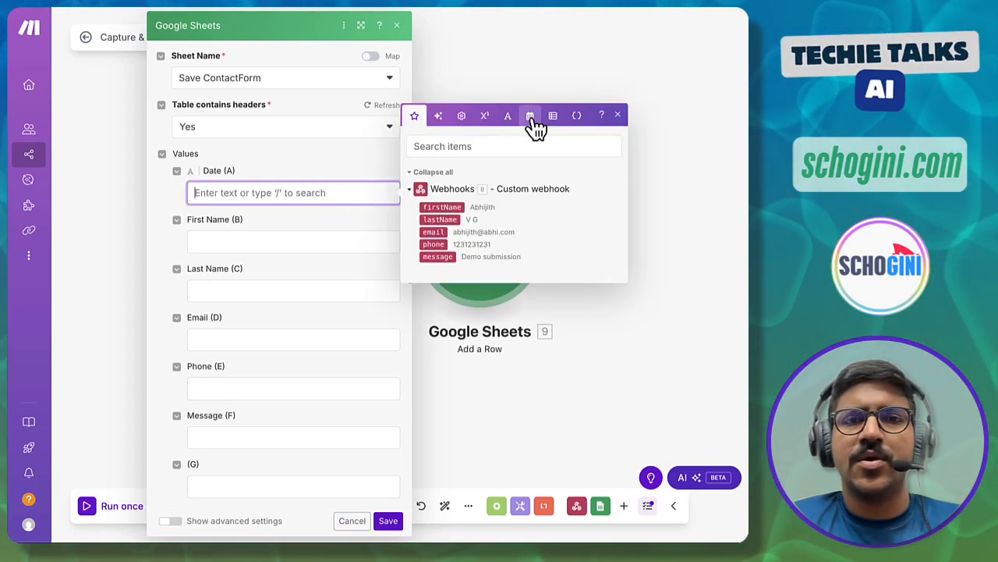
click(532, 117)
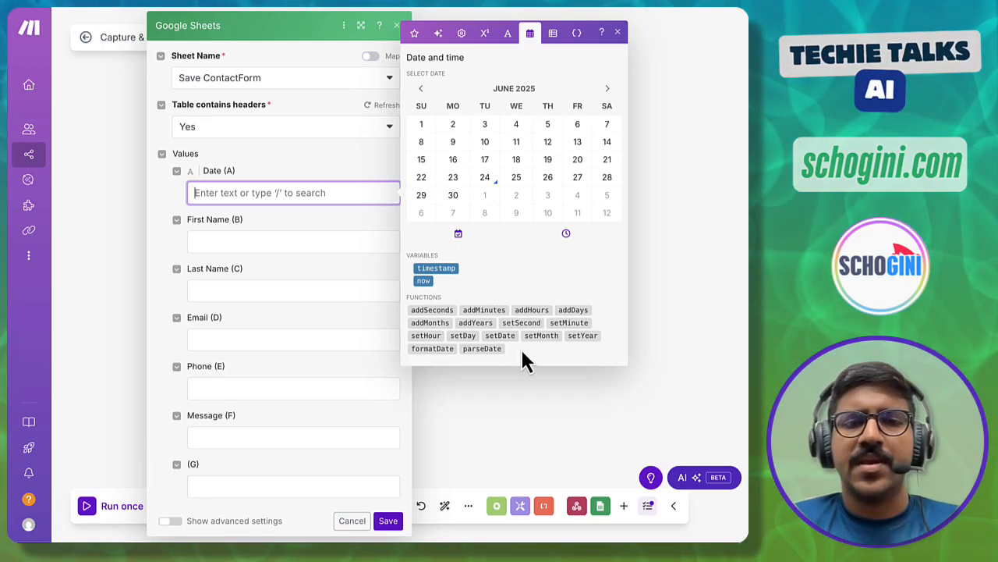
mouse_move(445, 352)
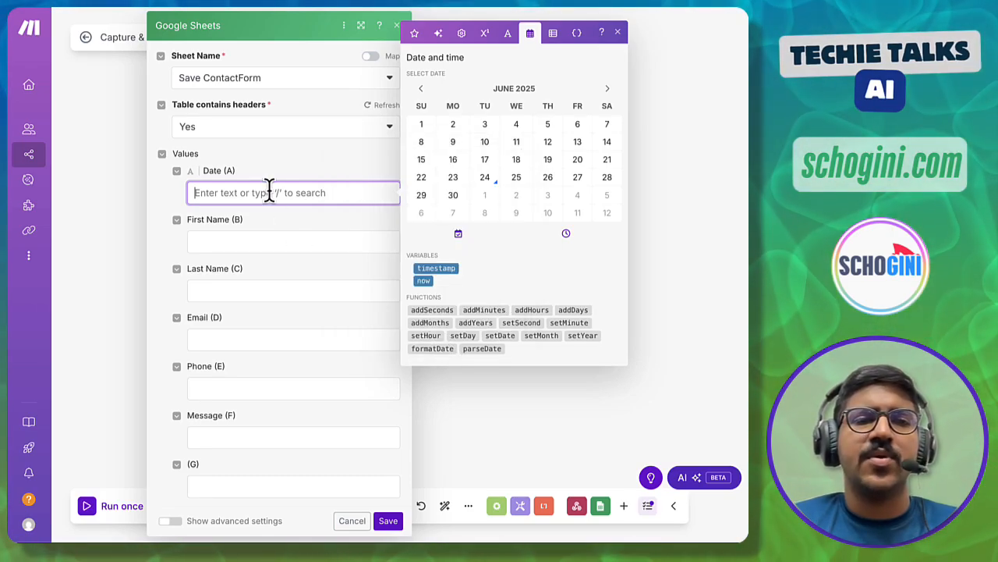
text(formatDate( now ; DD-MM-YYYY hh:mm A ))
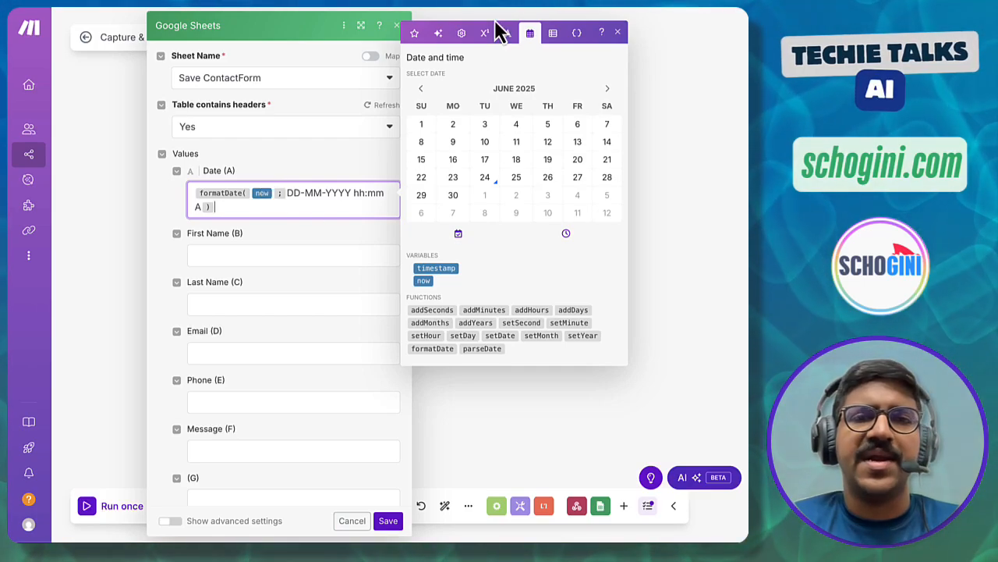
click(617, 32)
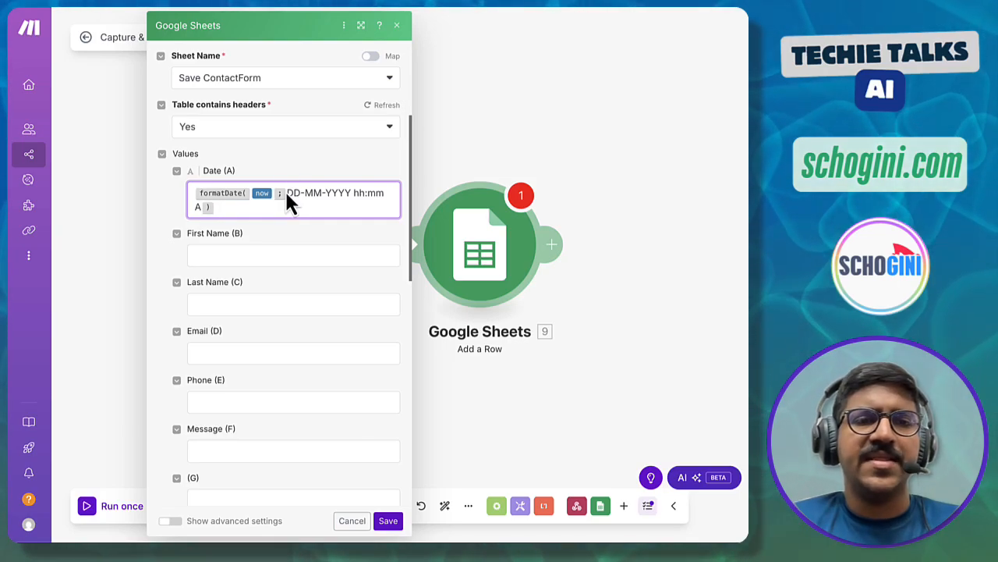
- Highlight the day and minute parts of the DD-MM-YYYY hh:mm A format pattern
drag(287, 193, 366, 208)
click(366, 210)
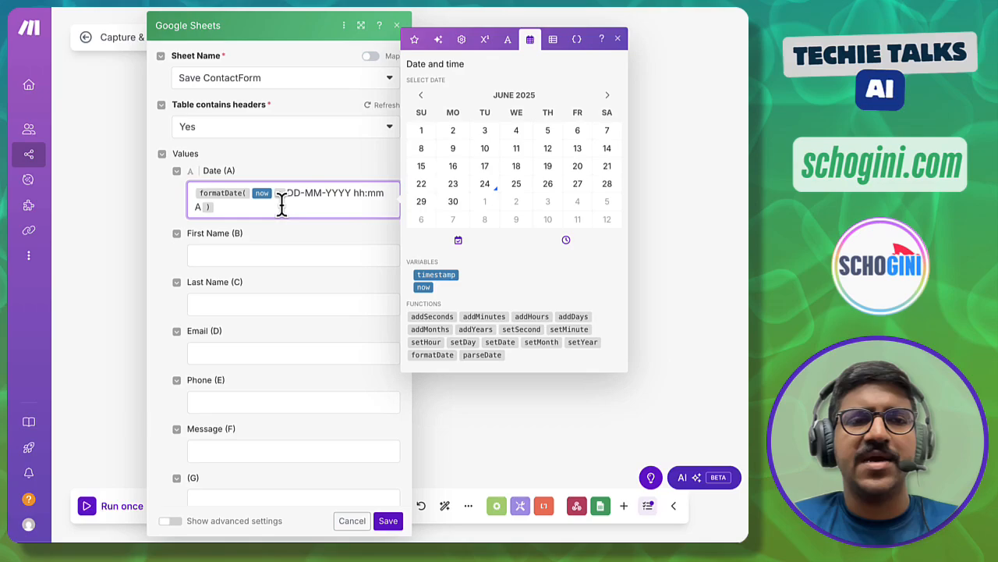
click(316, 229)
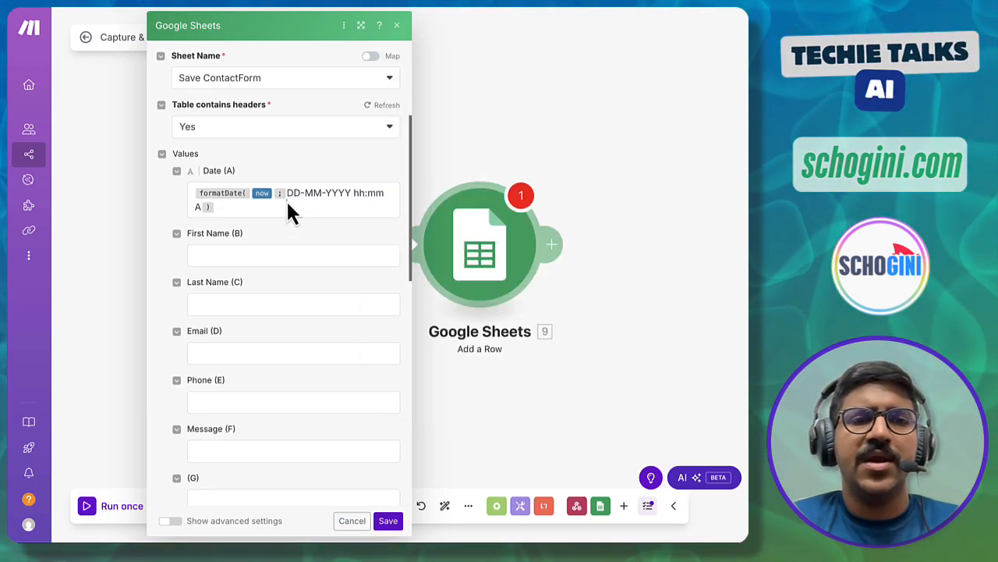
double_click(293, 198)
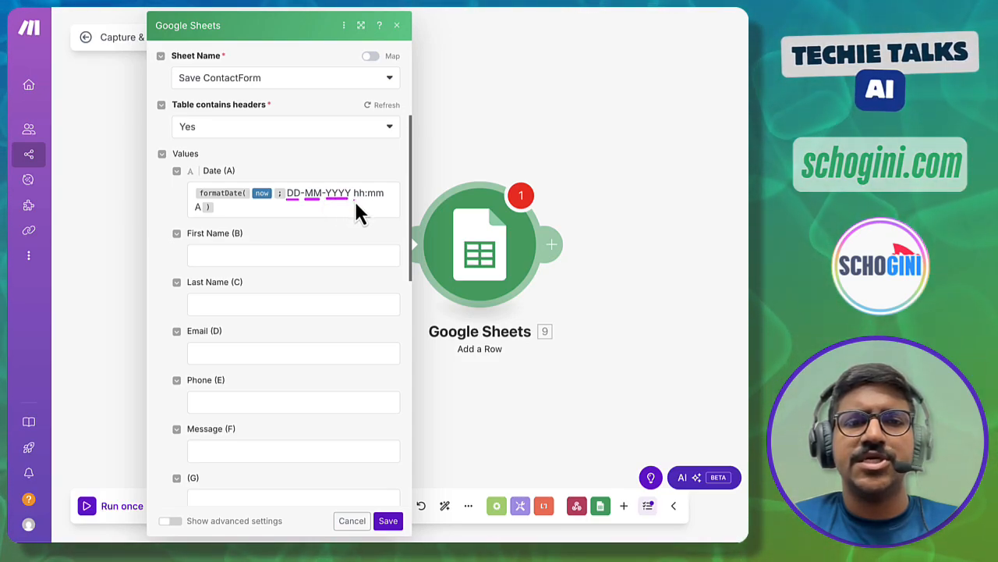
click(378, 199)
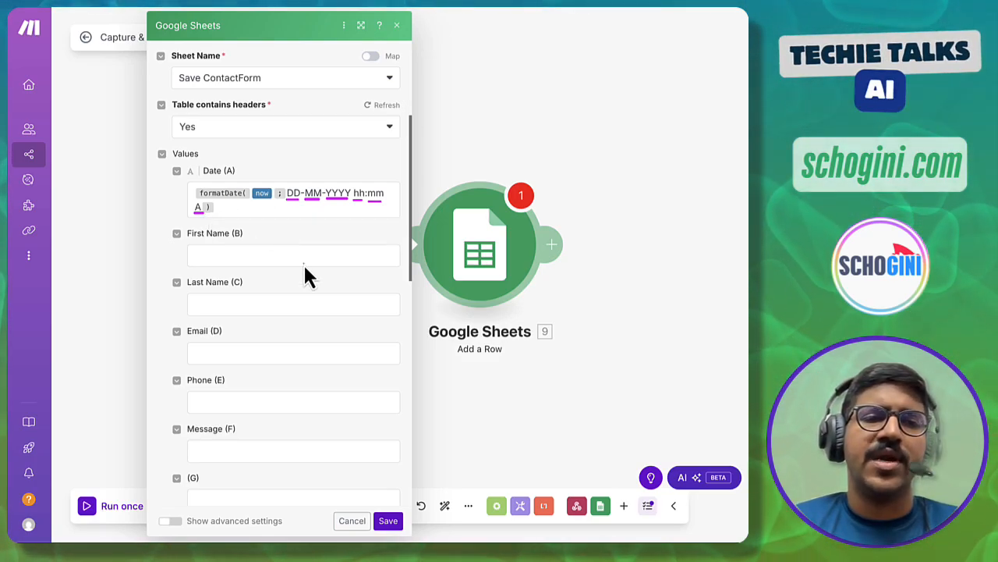
- Map the webhook's firstName, lastName and email into First Name (B), Last Name (C) and Email (D)
click(221, 251)
click(415, 95)
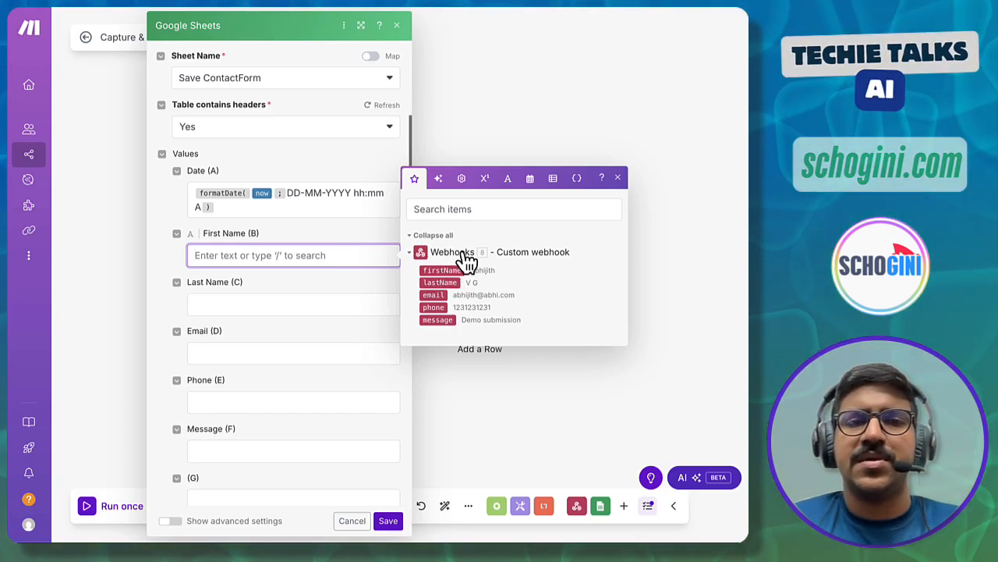
drag(449, 271, 230, 257)
click(214, 305)
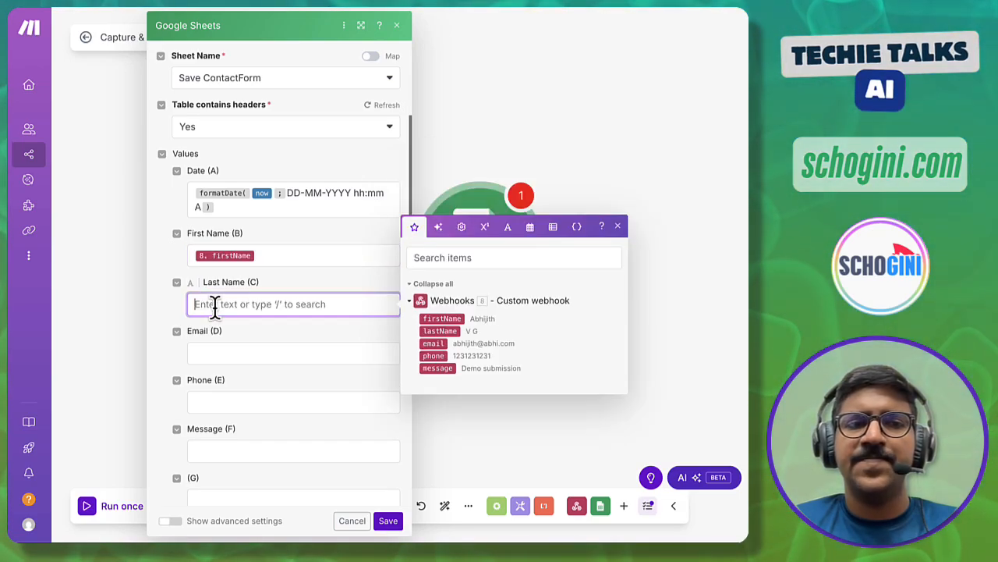
click(434, 330)
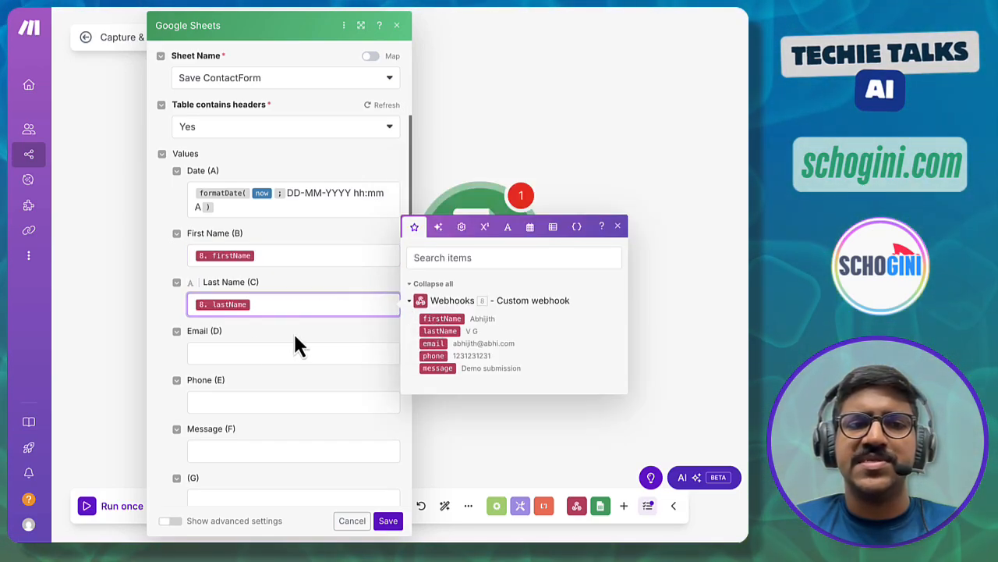
click(206, 353)
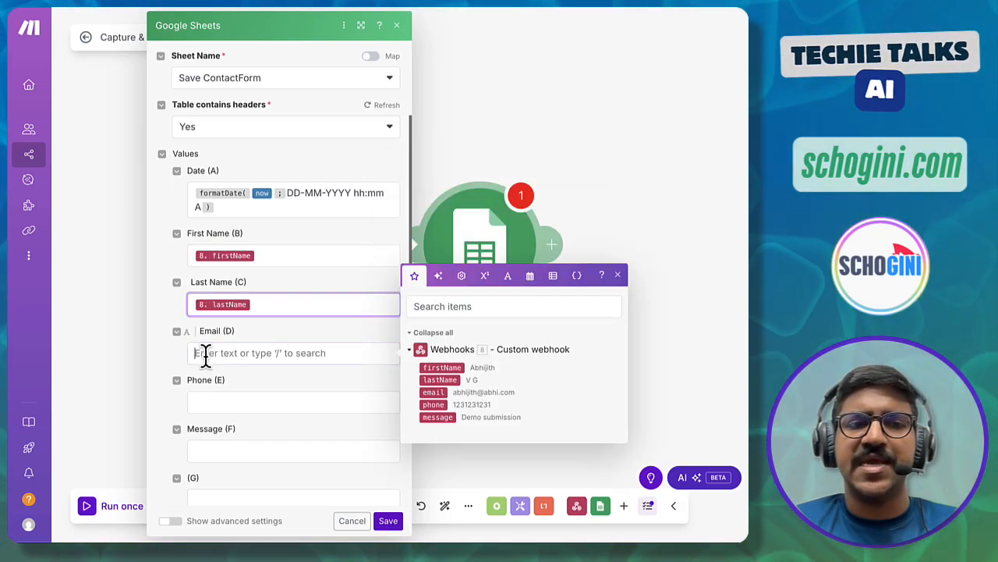
click(434, 392)
- Map phone into Phone (E) and message into Message (F), then save the module
click(230, 402)
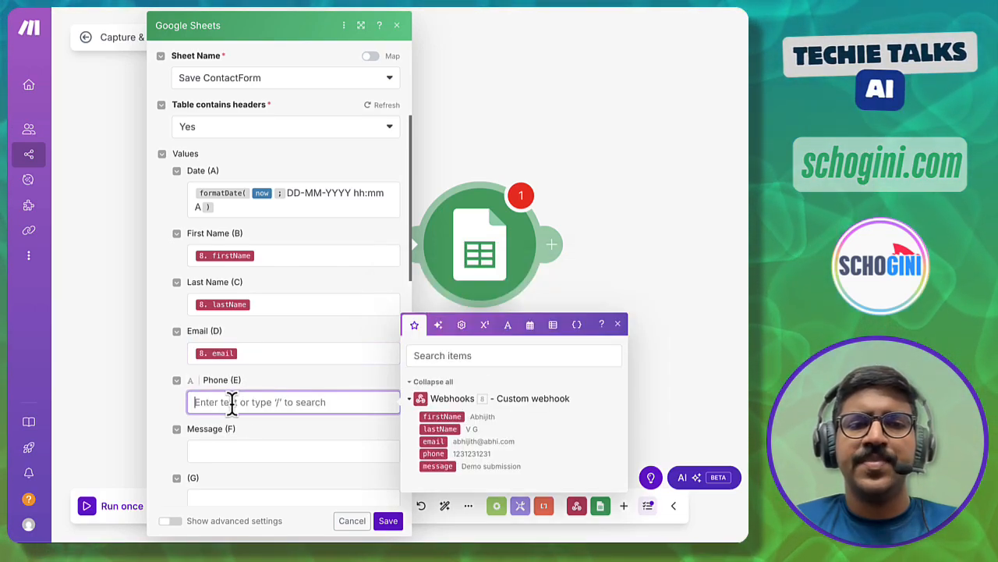
click(440, 454)
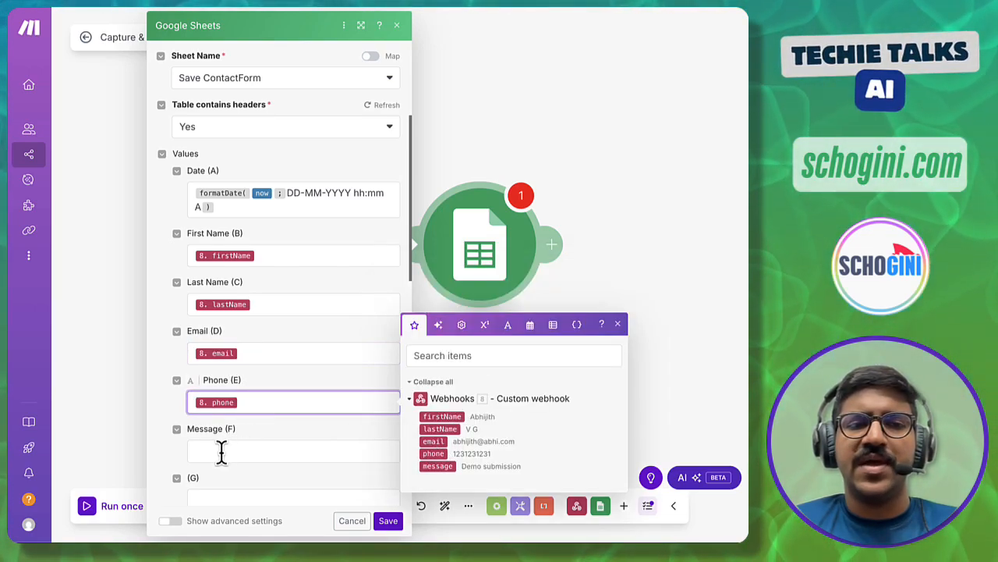
click(223, 450)
click(448, 511)
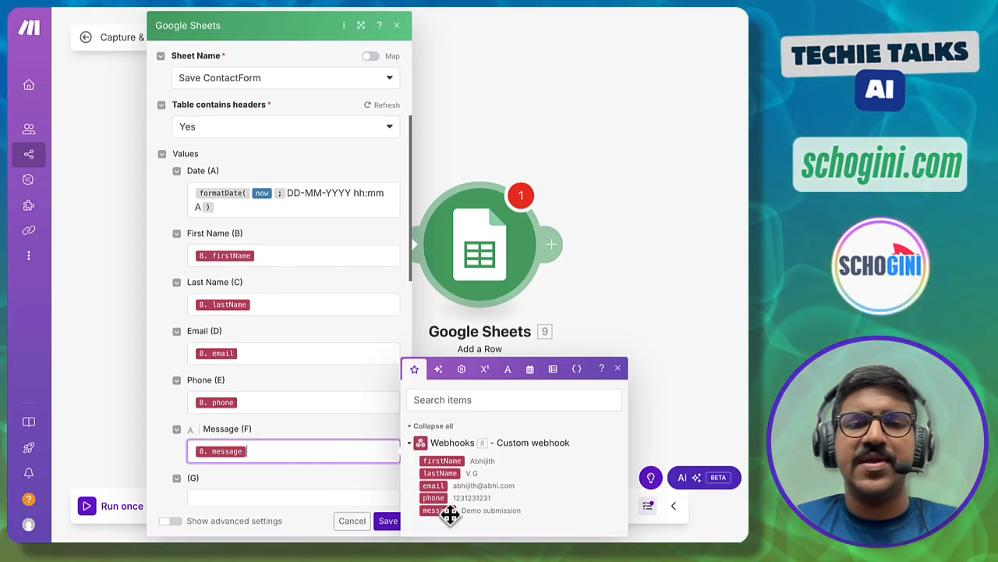
click(336, 427)
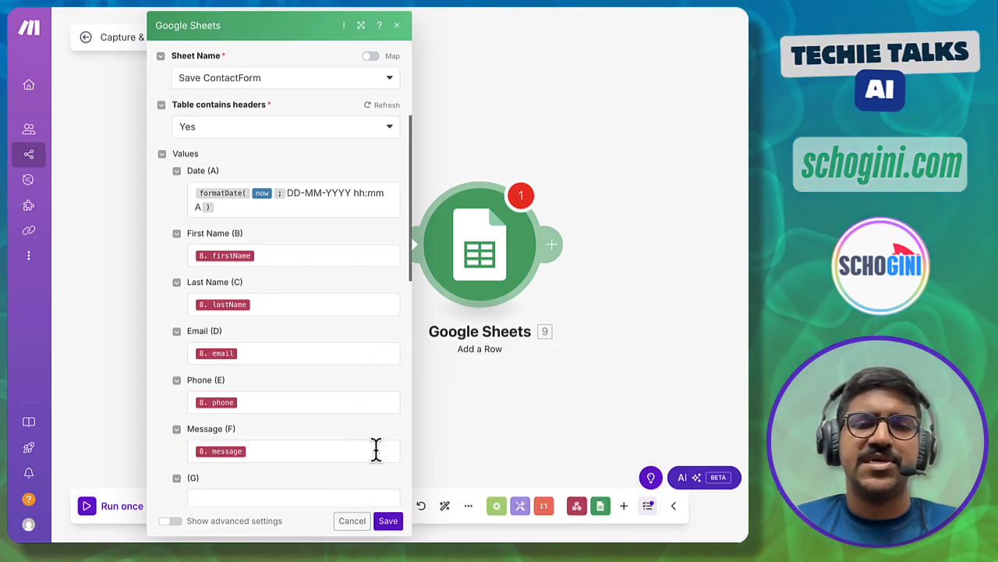
click(388, 521)
- Reopen and re-save the Google Sheets module settings, then save the scenario
click(517, 220)
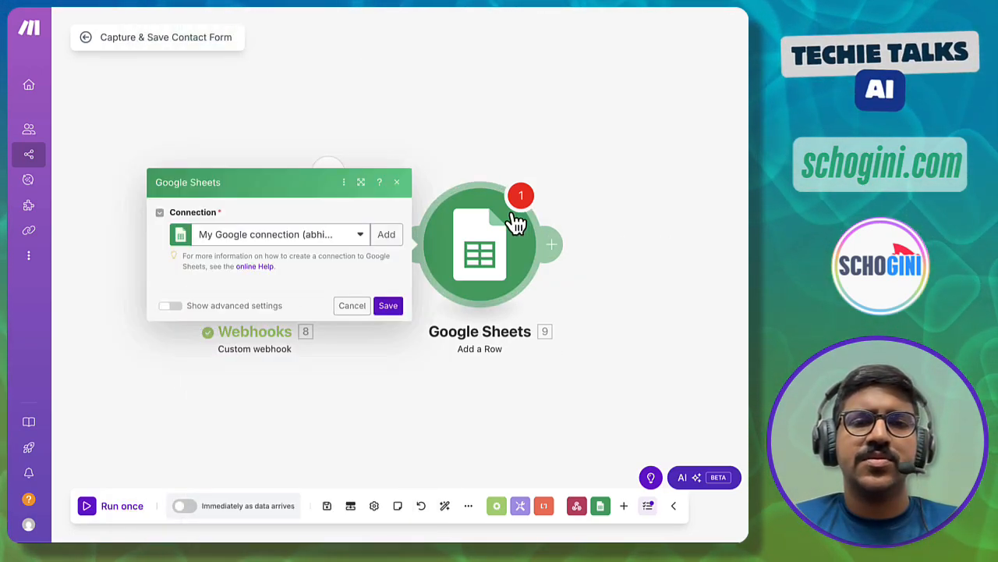
click(388, 521)
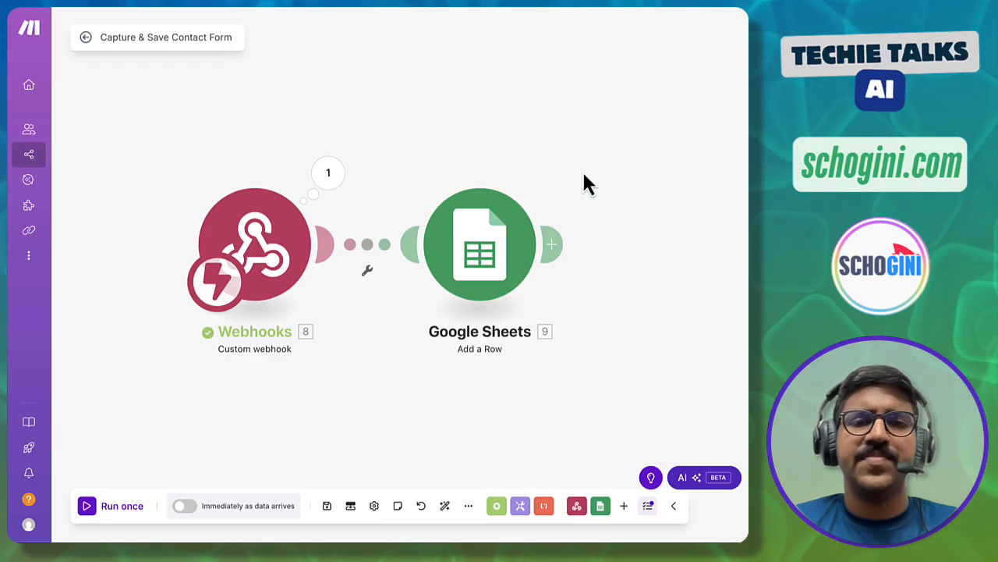
click(328, 506)
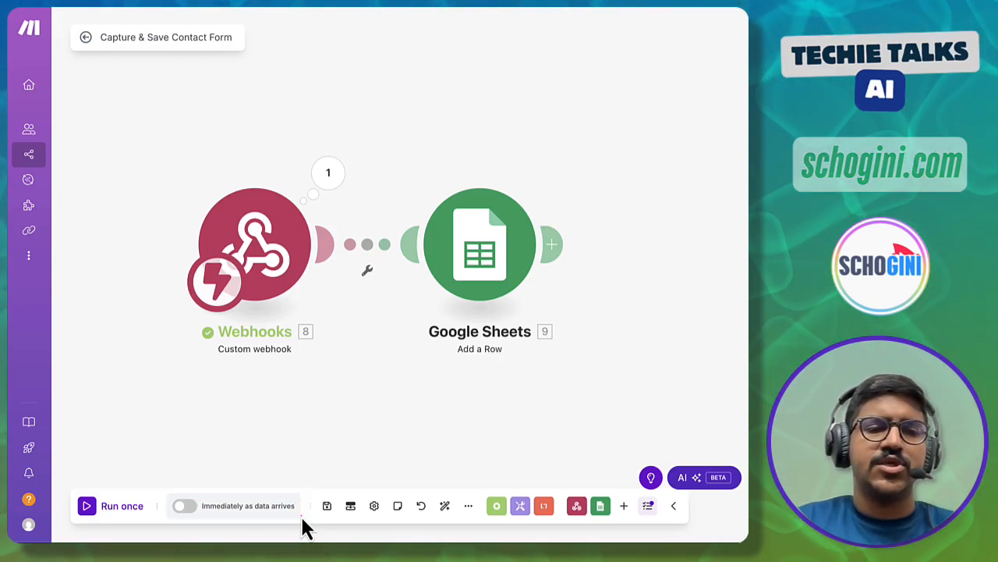
- Turn on running immediately as data arrives with the Immediately schedule, and save the scenario
click(185, 505)
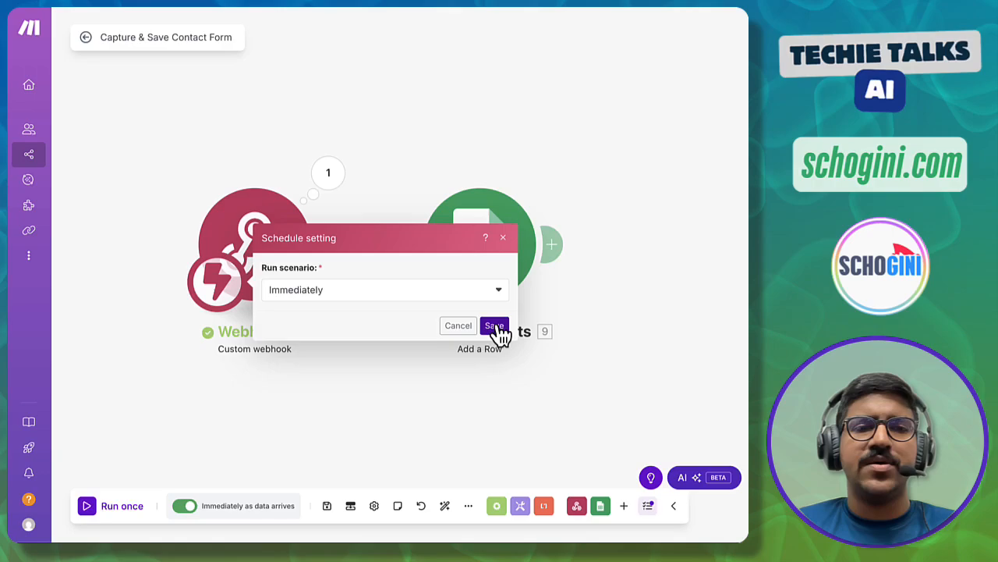
click(380, 295)
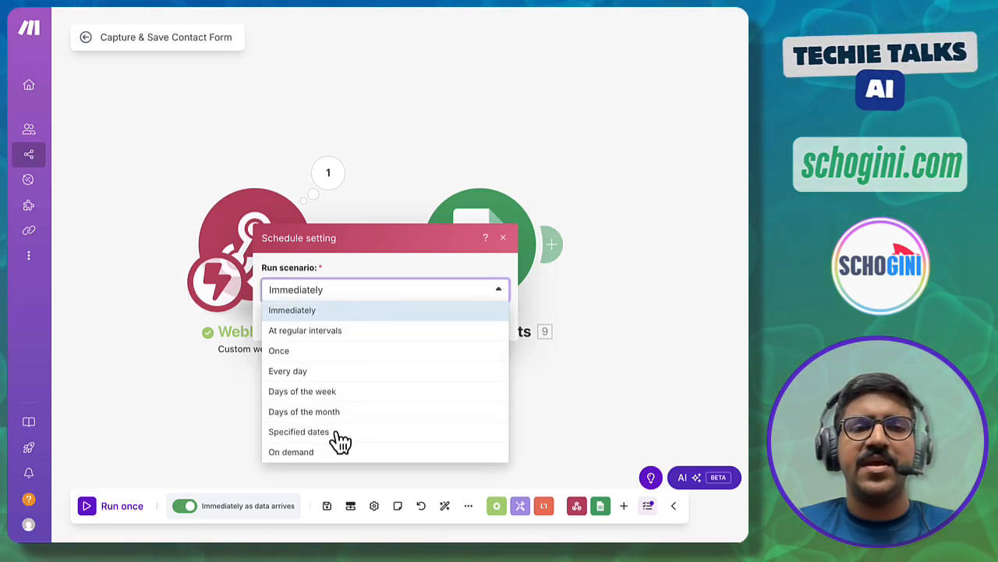
click(375, 272)
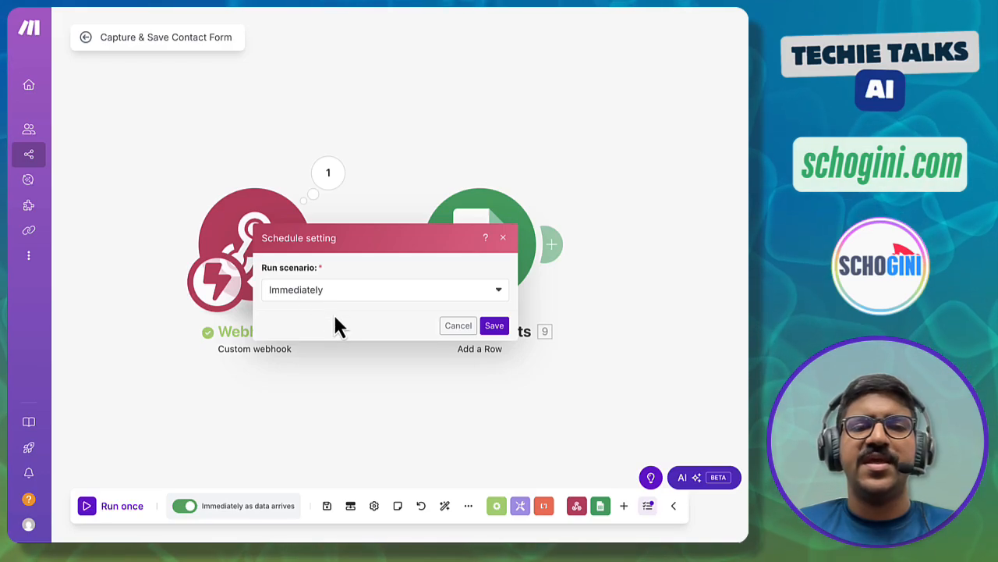
click(499, 328)
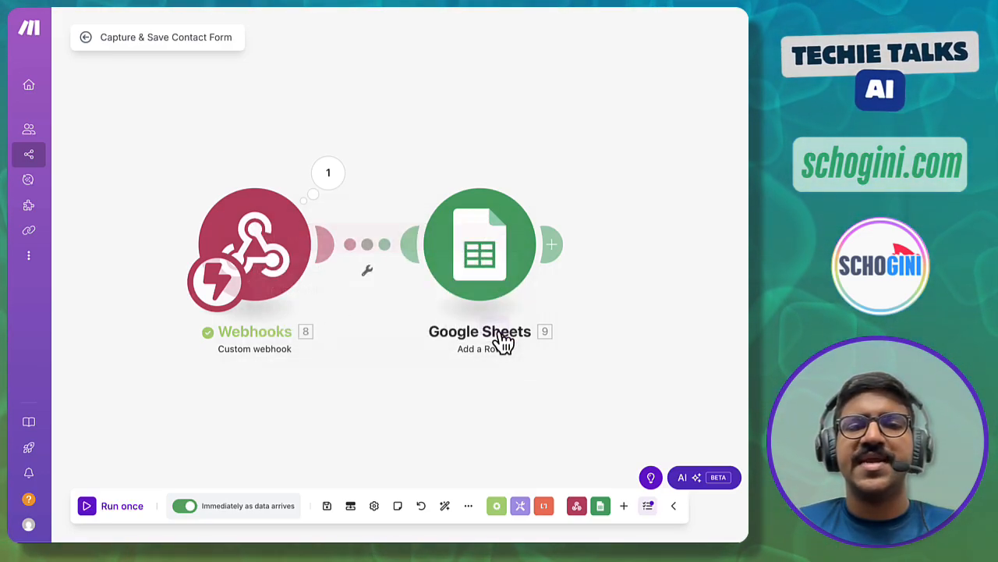
click(326, 506)
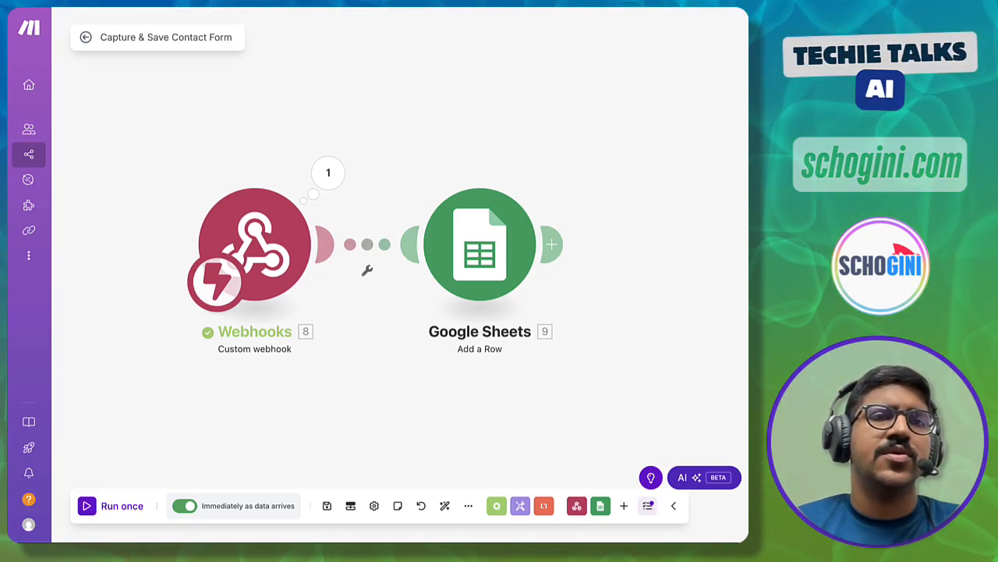
- Fill in the contact's name, e-mail, phone and message 'My first submission via the contact form.', then submit
click(140, 2)
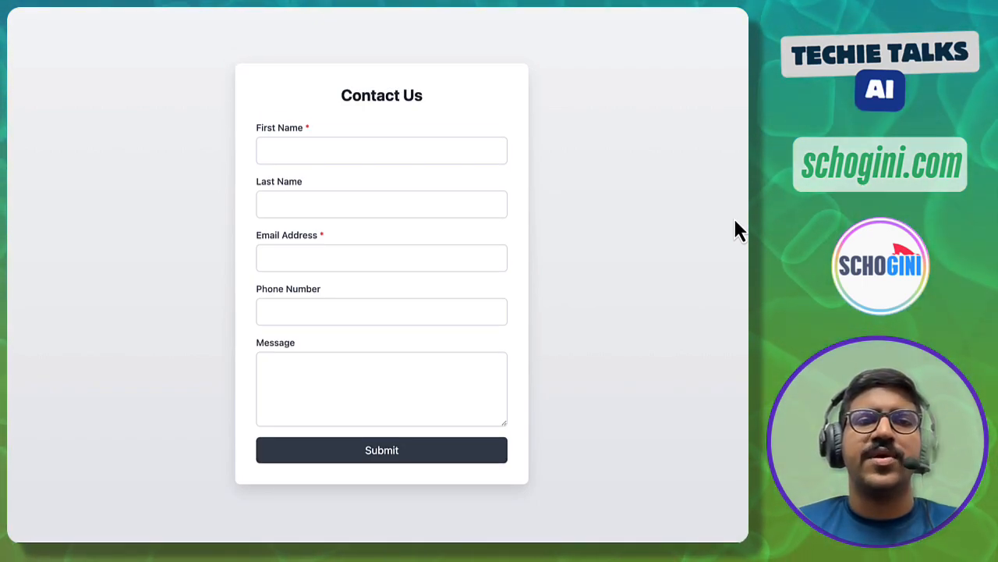
click(377, 150)
text(Abh)
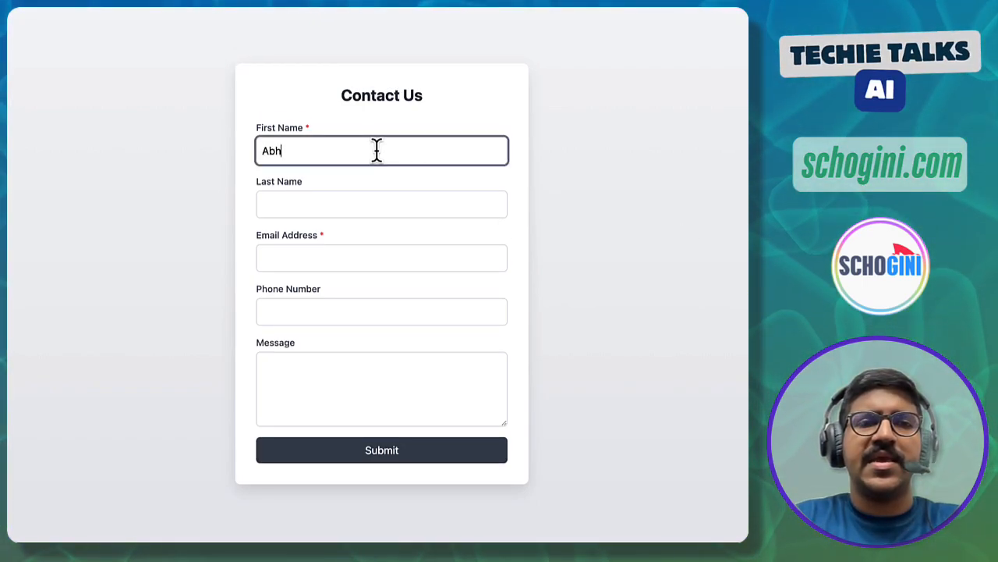
text(ijith)
key(Tab)
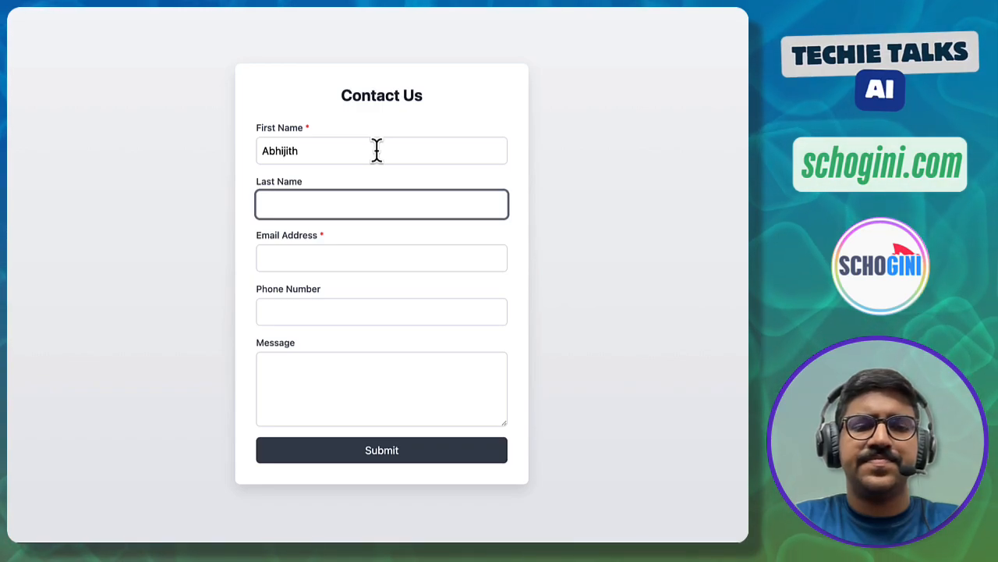
text(V G)
key(Tab)
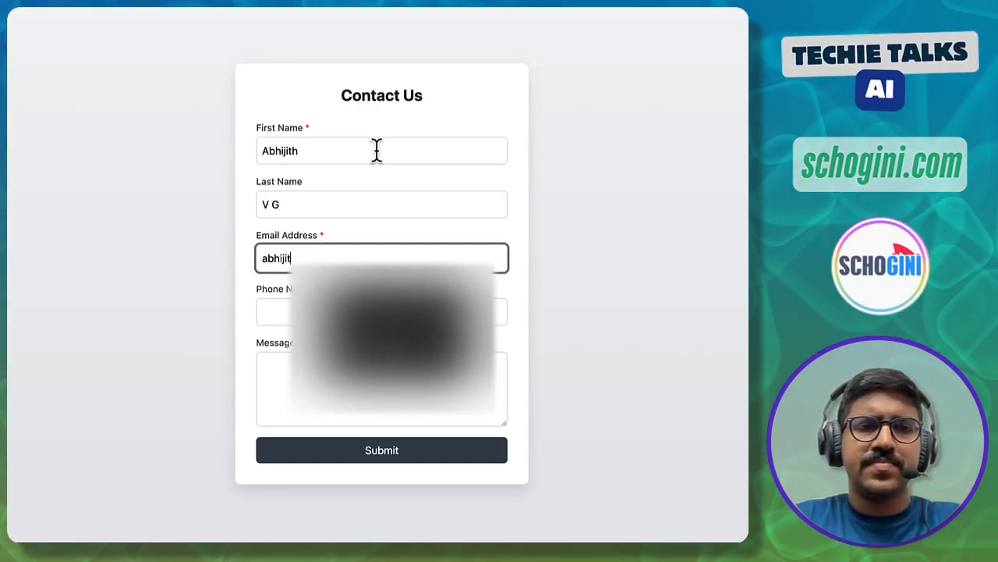
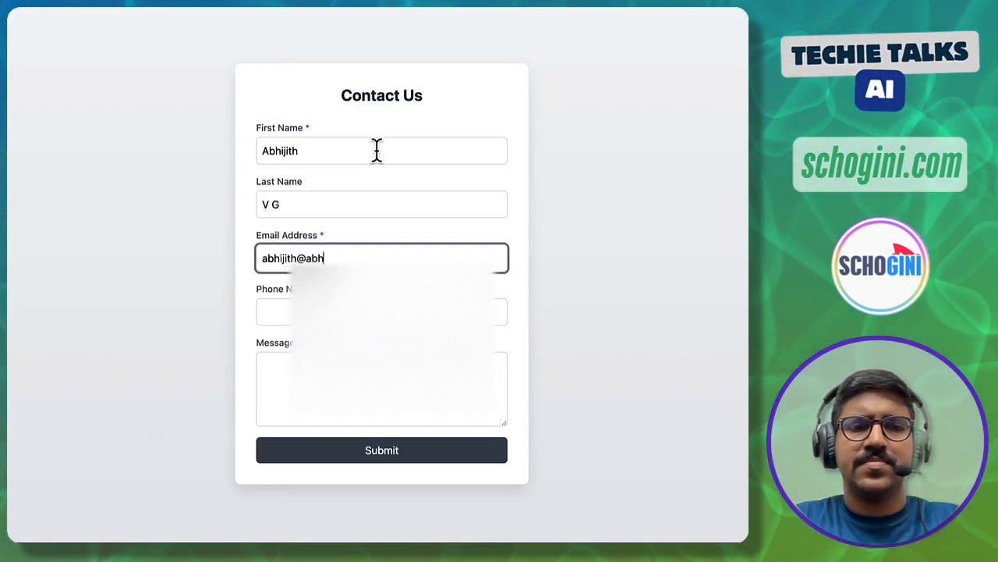
key(Tab)
text(121212)
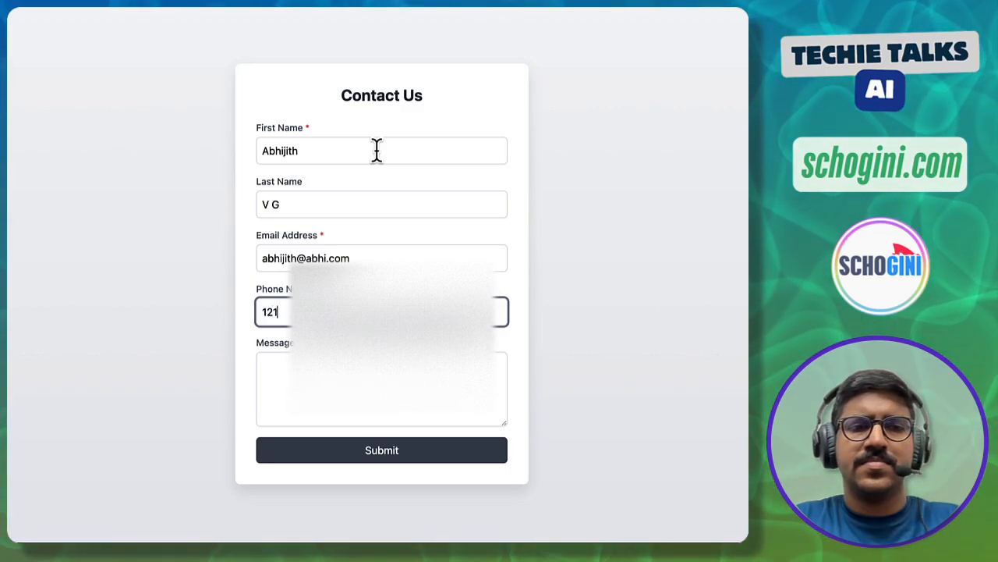
key(Tab)
text(My f)
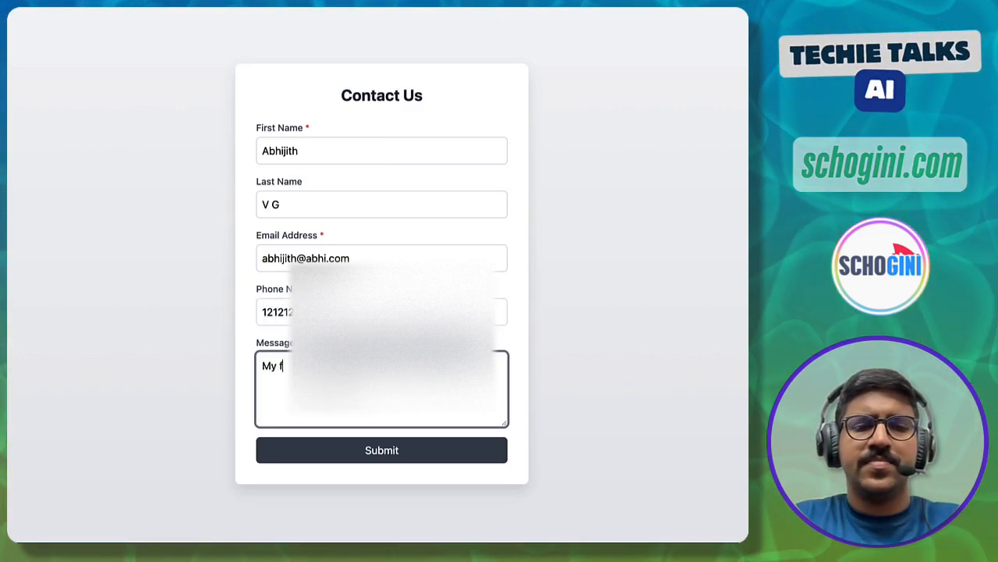
text(irst submission)
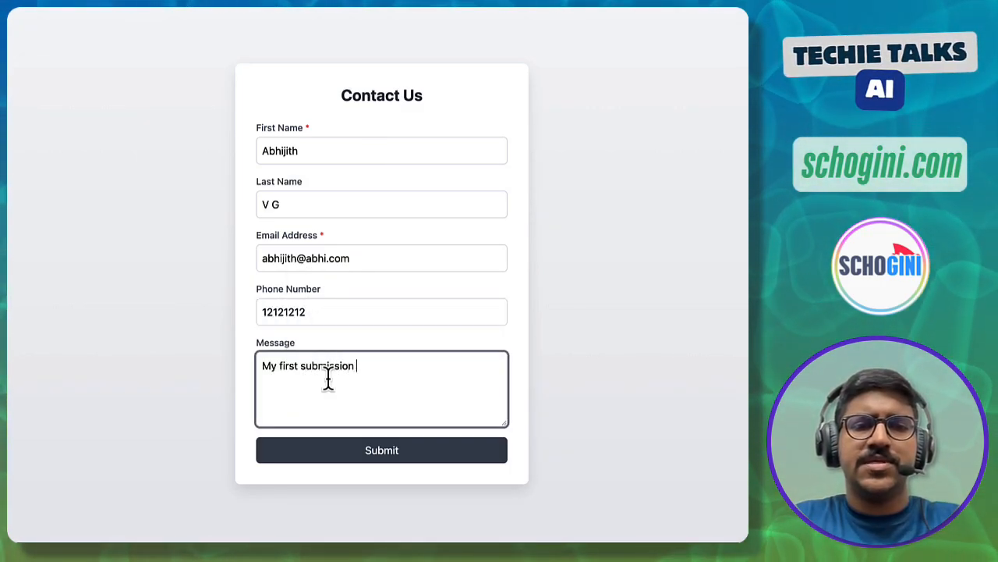
text( via)
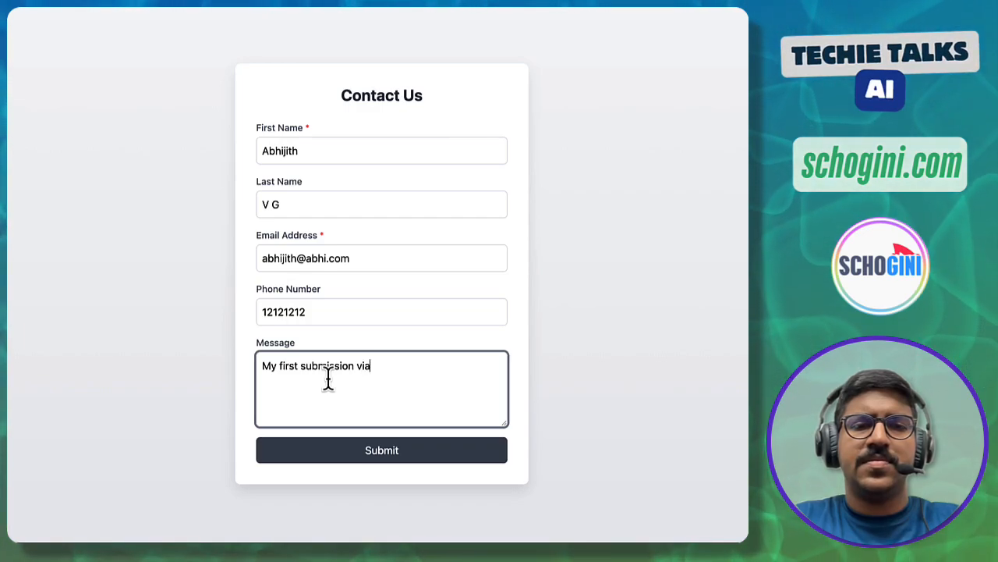
text( the contact form.)
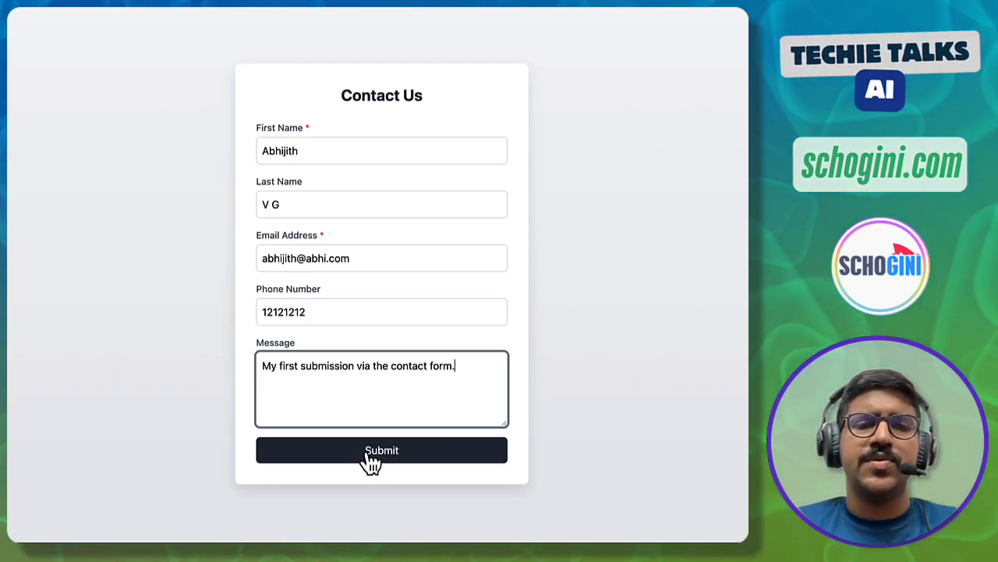
click(371, 458)
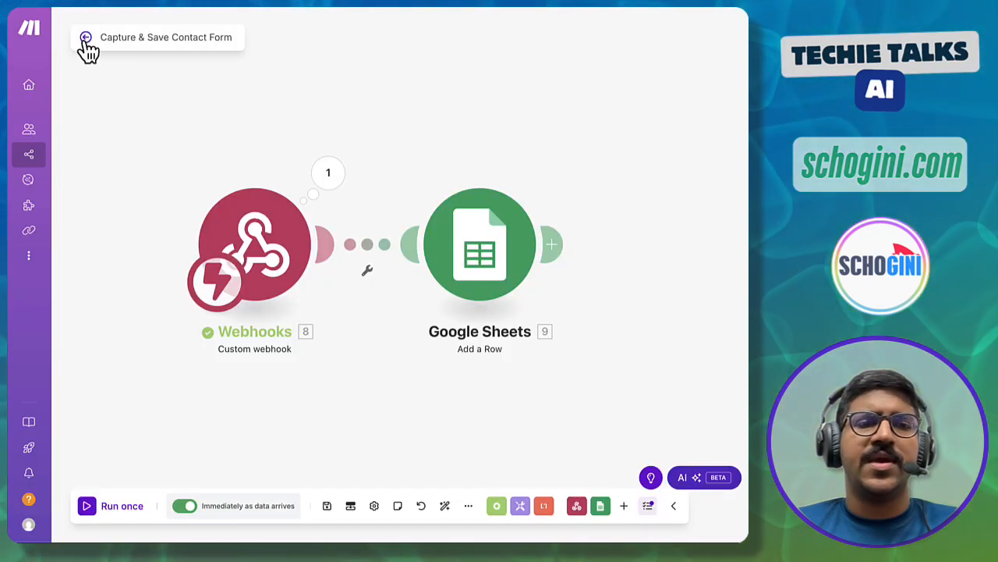
- Open the 9:06 AM run from history and inspect the Webhooks and Google Sheets bundles
click(85, 37)
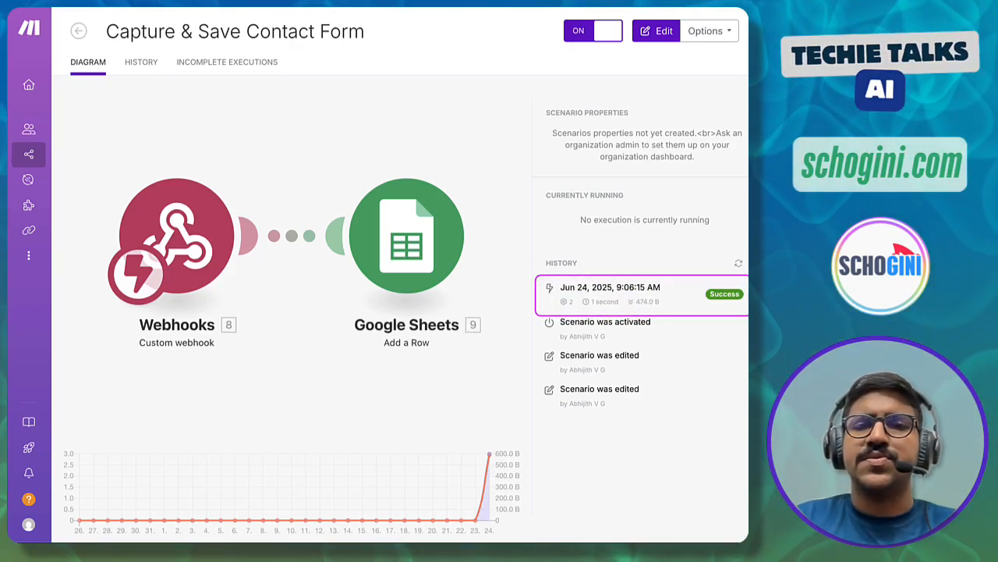
click(624, 303)
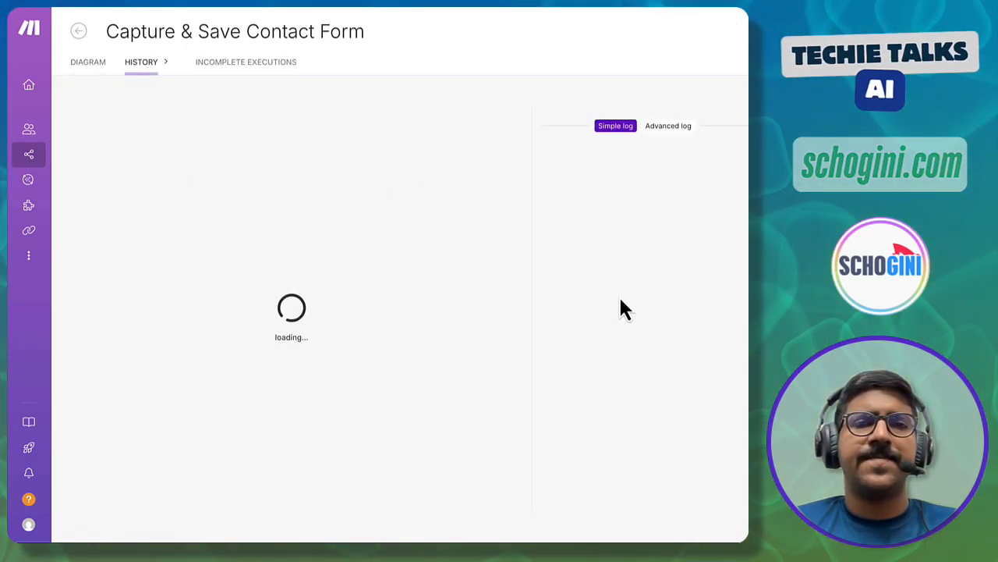
click(254, 214)
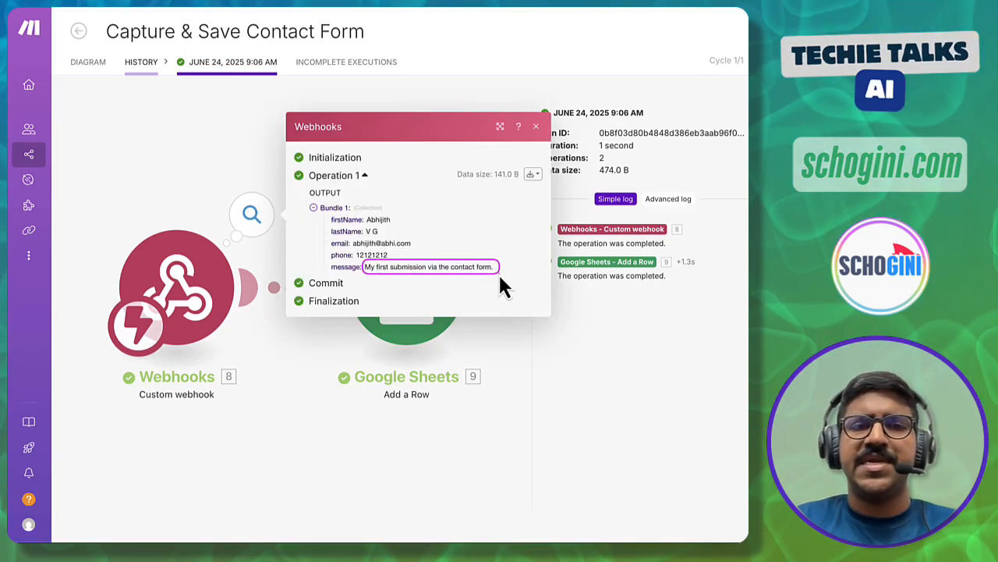
click(511, 345)
click(480, 220)
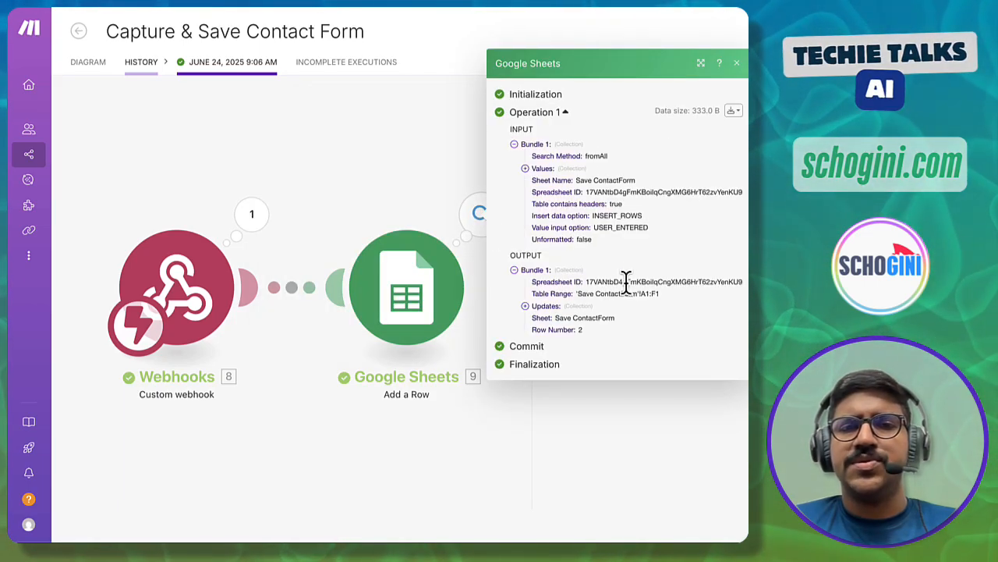
click(401, 154)
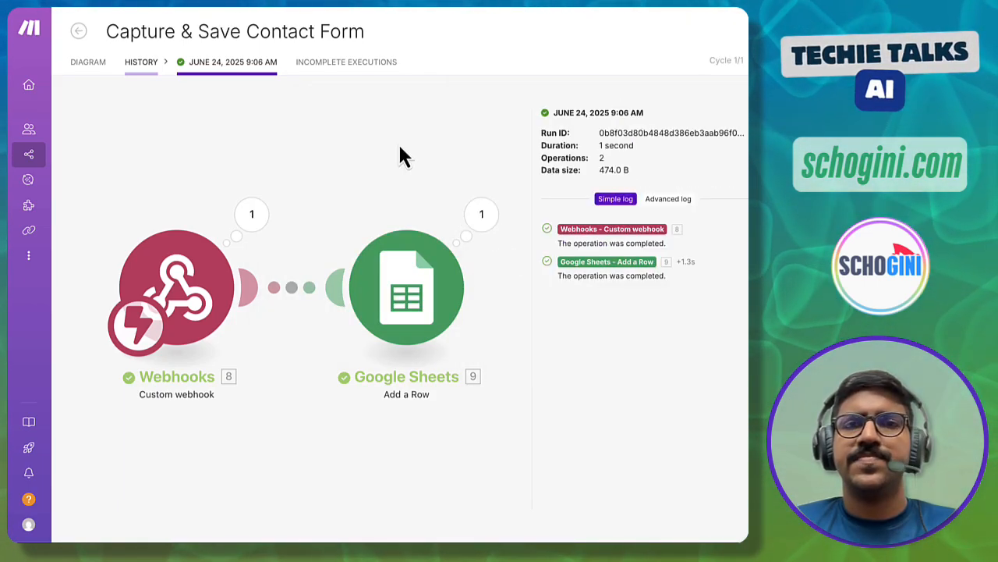
key(ctrl+Tab)
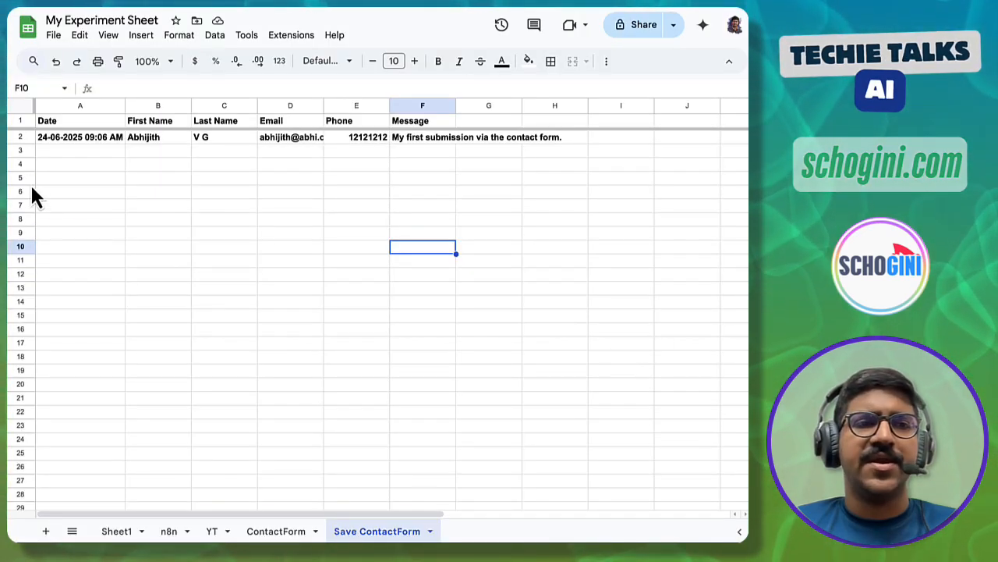
mouse_move(28, 133)
mouse_down()
mouse_move(132, 152)
mouse_move(470, 164)
mouse_move(573, 150)
mouse_up()
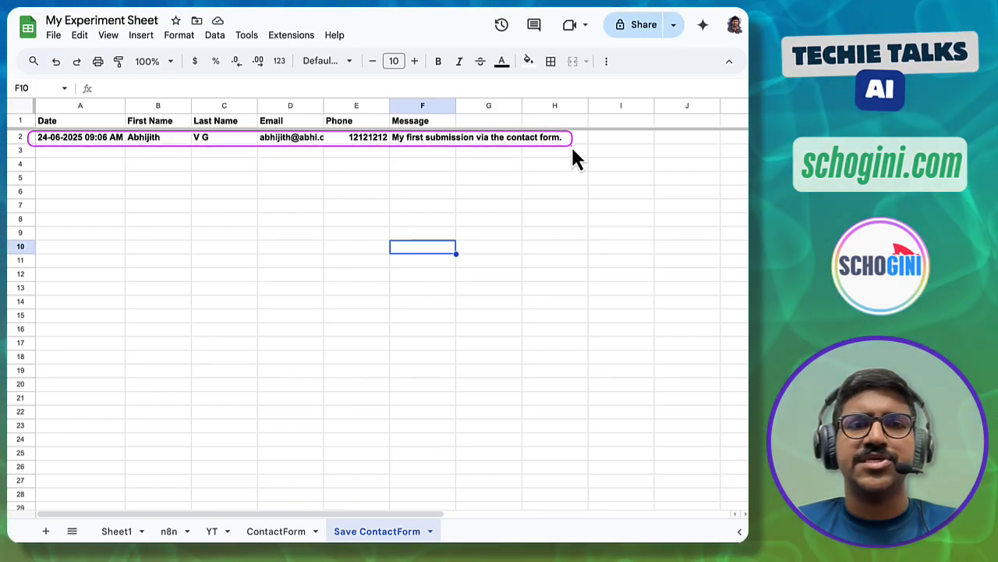